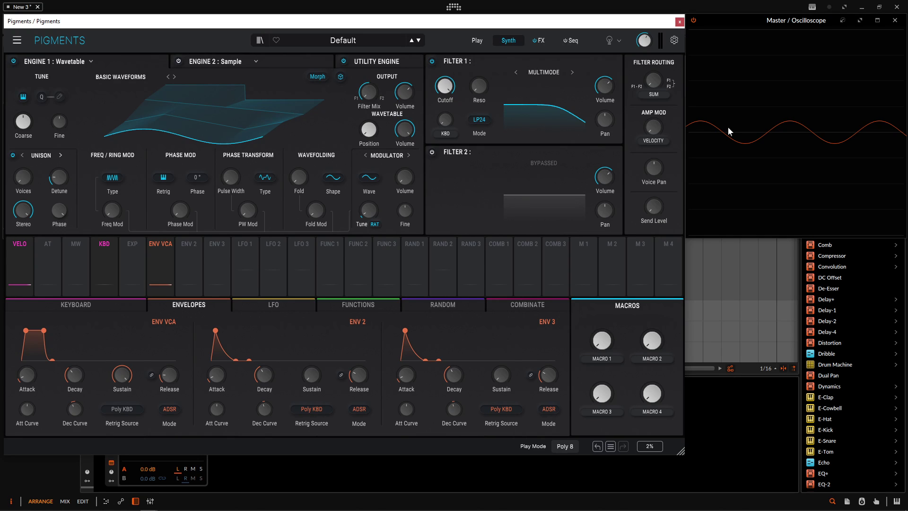
# Step: Switch Engine 1 to the Analog type and give Oscillator 1 a sine waveform
pyautogui.click(86, 63)
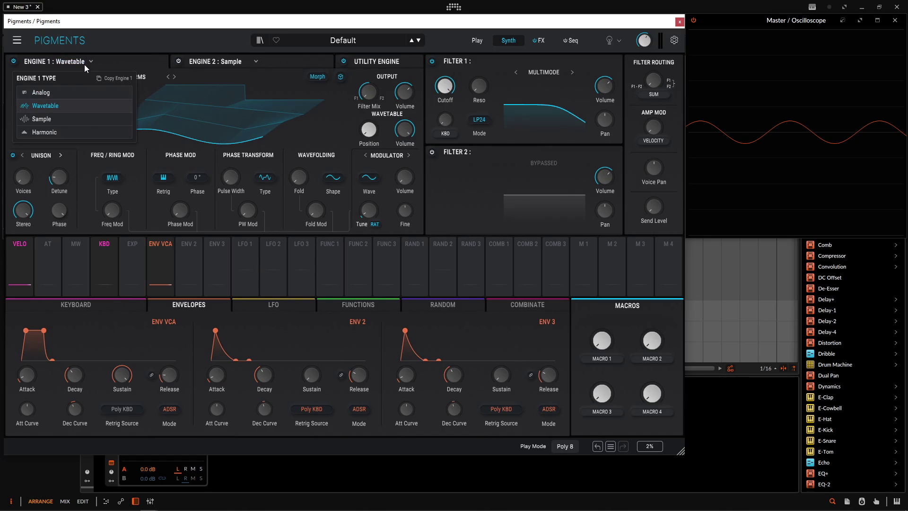
pyautogui.click(81, 91)
pyautogui.click(194, 108)
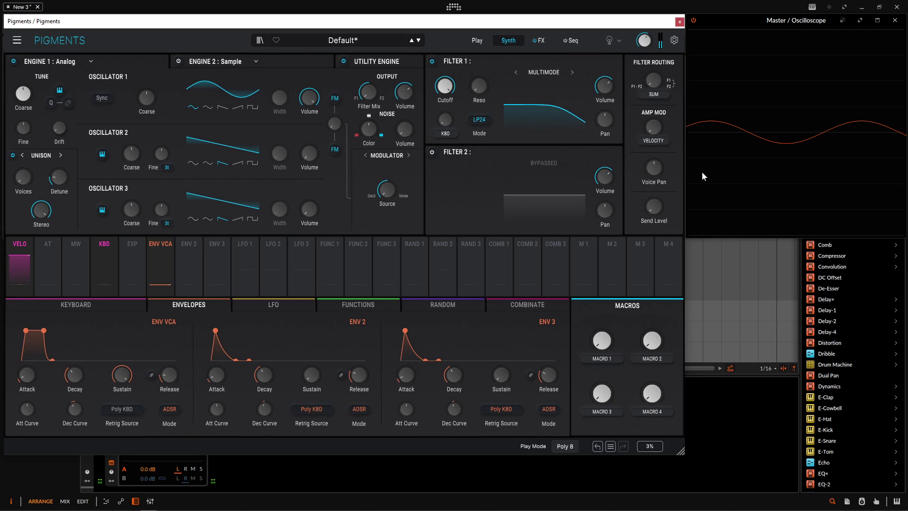
# Step: On the FX page, set FX A's Reverb and Delay slots to None
pyautogui.click(541, 41)
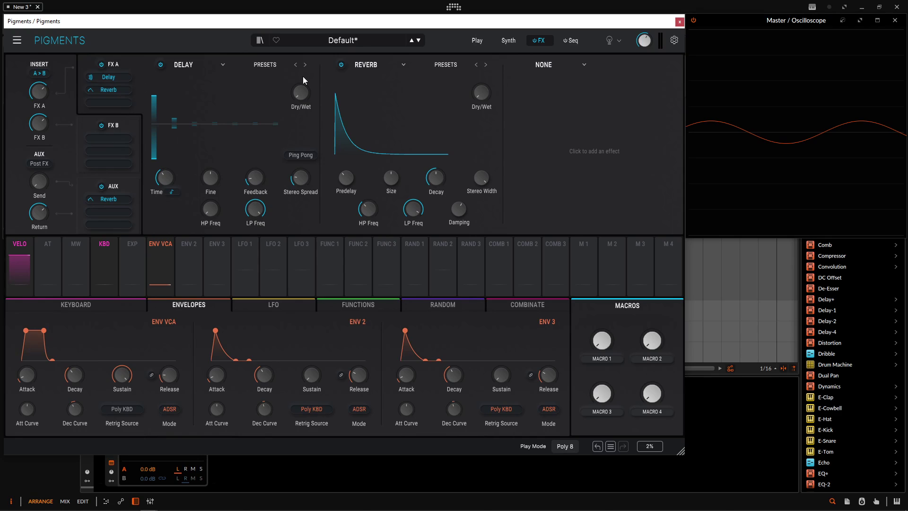
pyautogui.click(373, 65)
pyautogui.click(427, 94)
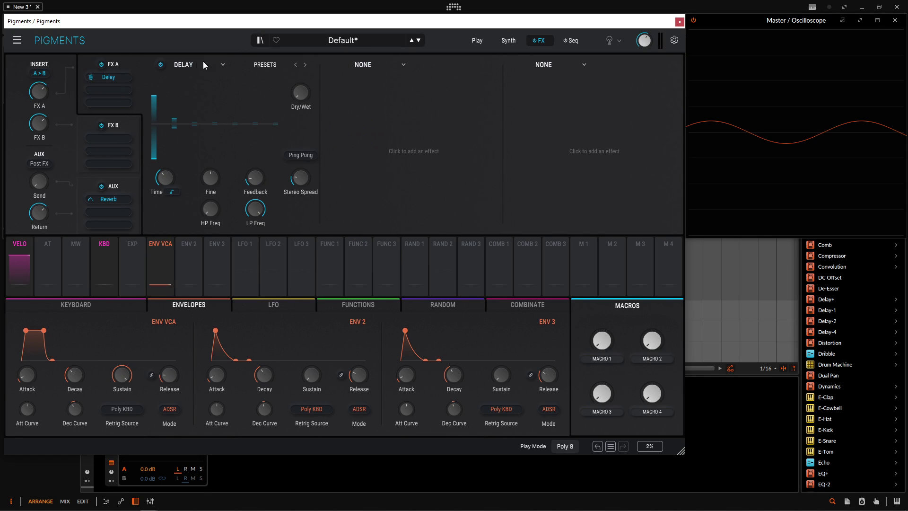
pyautogui.click(195, 66)
pyautogui.click(254, 94)
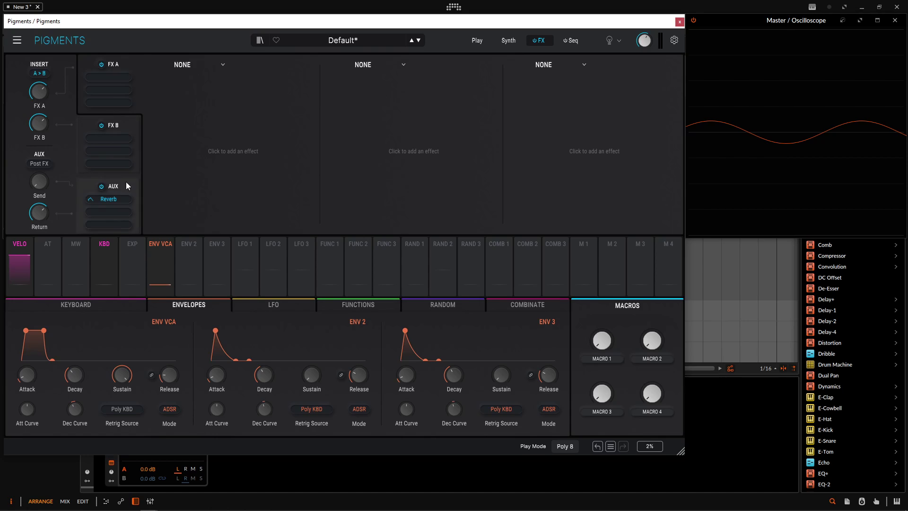
# Step: Remove the Reverb from the AUX bus so it is empty
pyautogui.click(127, 186)
pyautogui.click(196, 66)
pyautogui.click(257, 97)
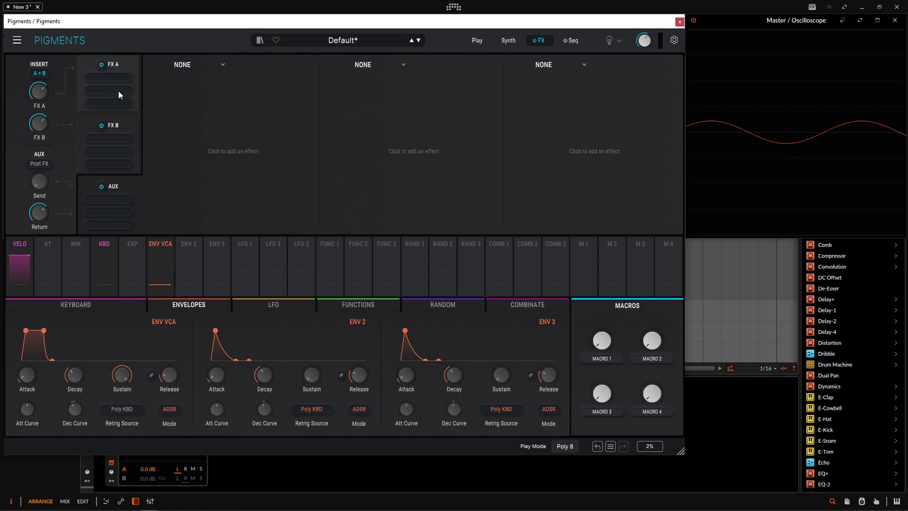
pyautogui.click(119, 70)
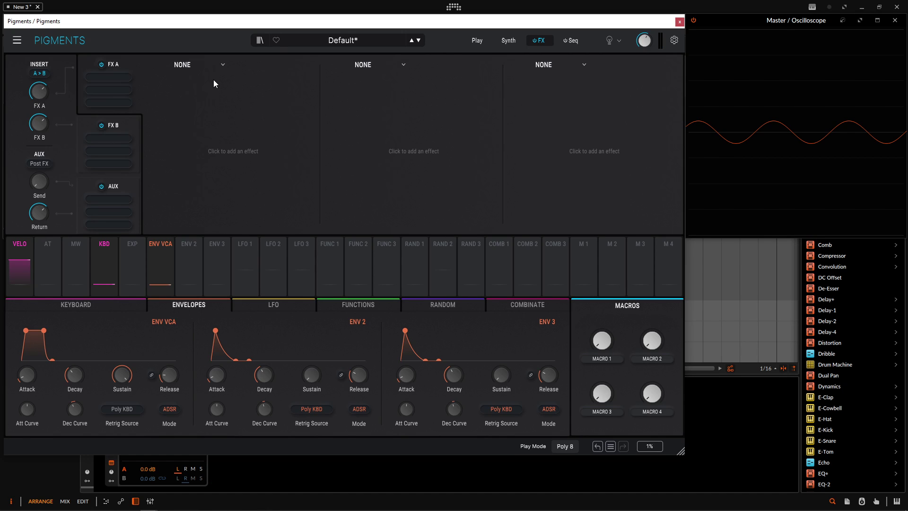
# Step: Load a Distortion into the first FX A slot and raise its Drive
pyautogui.click(181, 65)
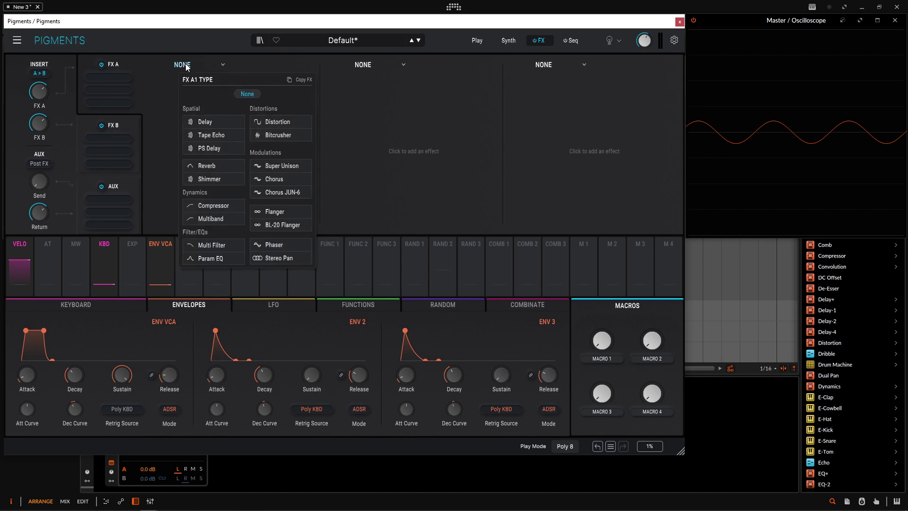
pyautogui.click(305, 122)
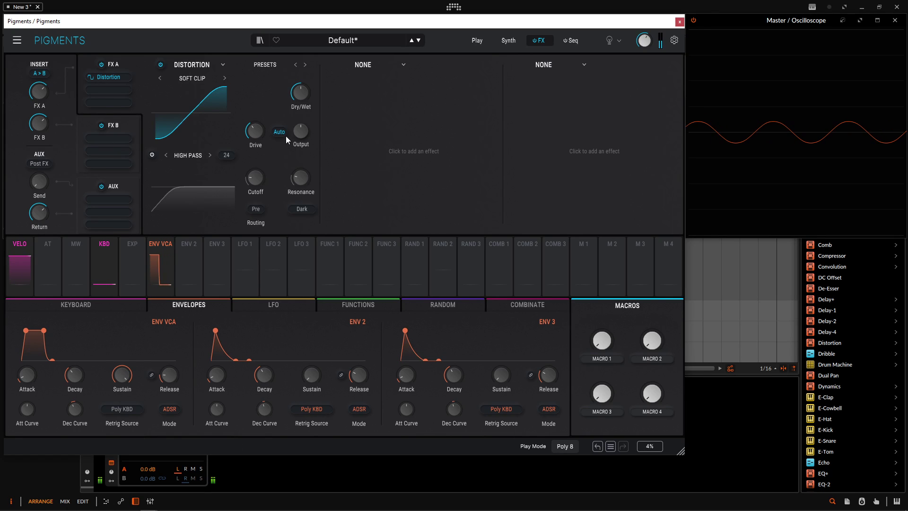
pyautogui.moveTo(260, 137)
pyautogui.moveTo(259, 136); pyautogui.dragTo(257, 114)
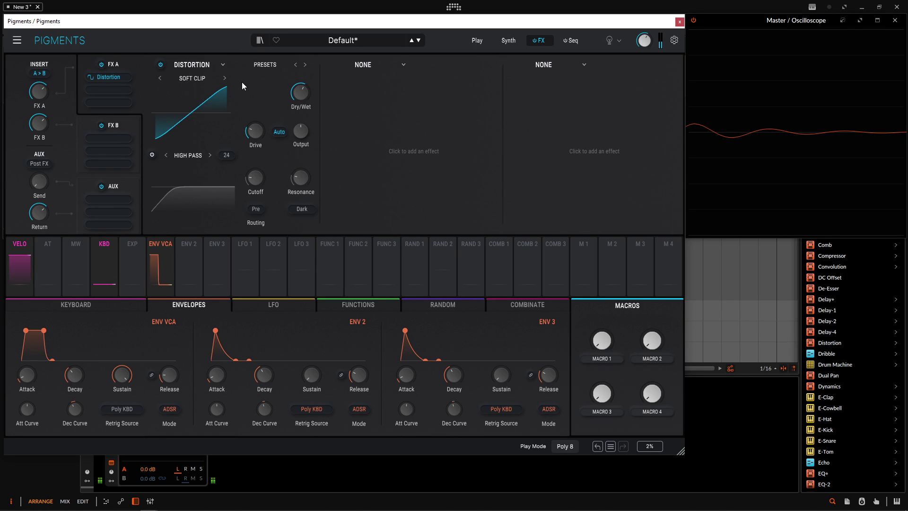
# Step: Step the distortion algorithm to Tape, then bypass it and turn it back on
pyautogui.click(225, 78)
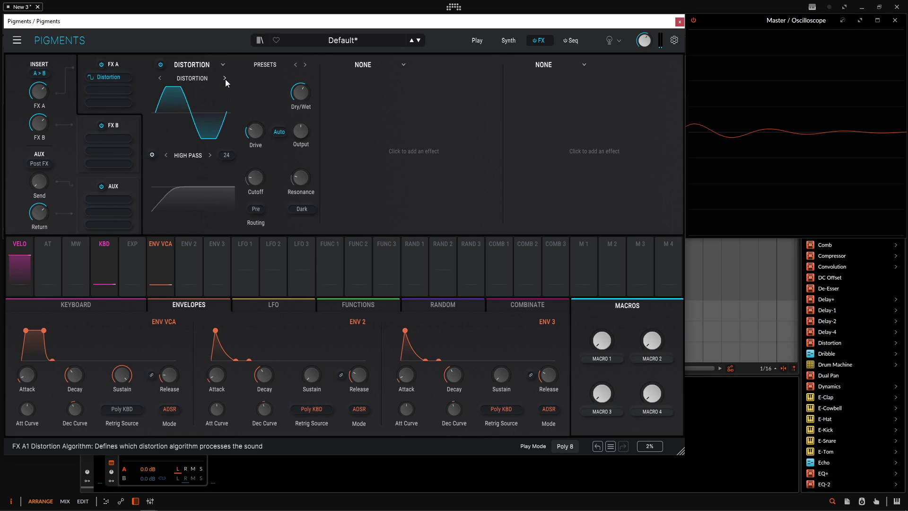
pyautogui.click(225, 78)
pyautogui.click(225, 78)
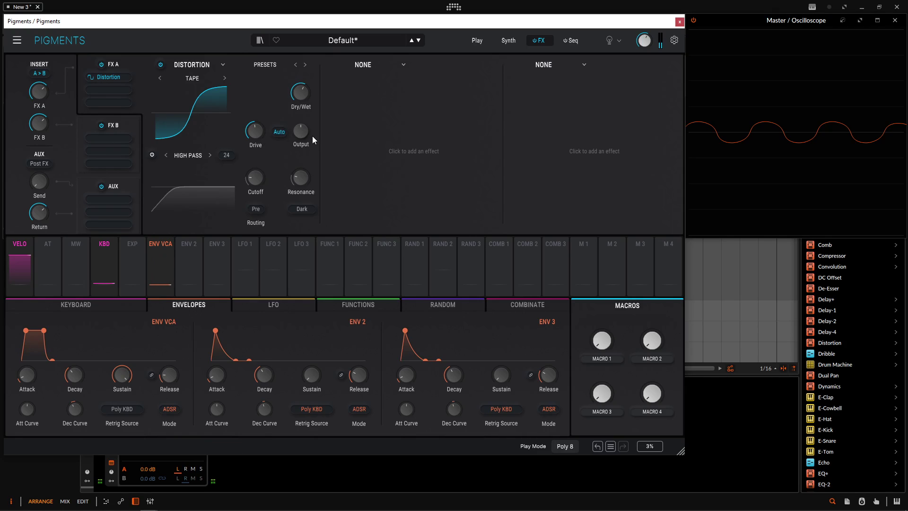
pyautogui.click(161, 64)
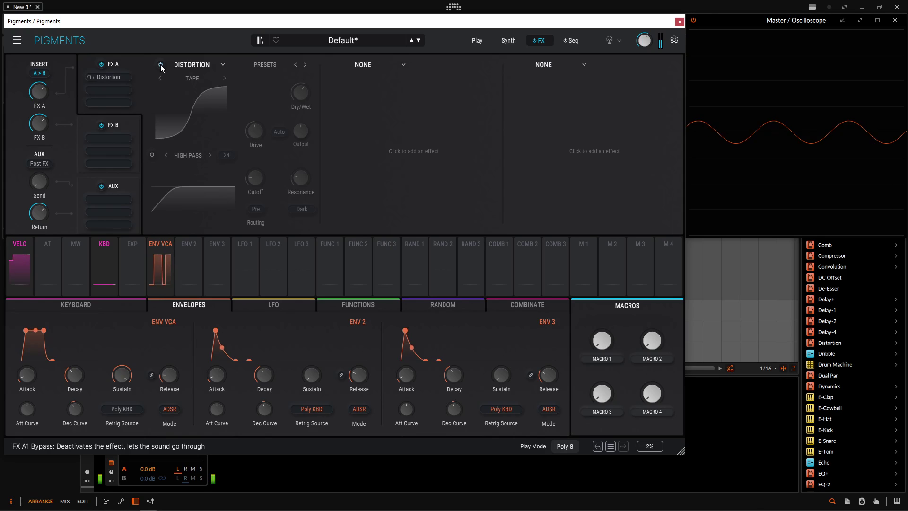
pyautogui.click(160, 65)
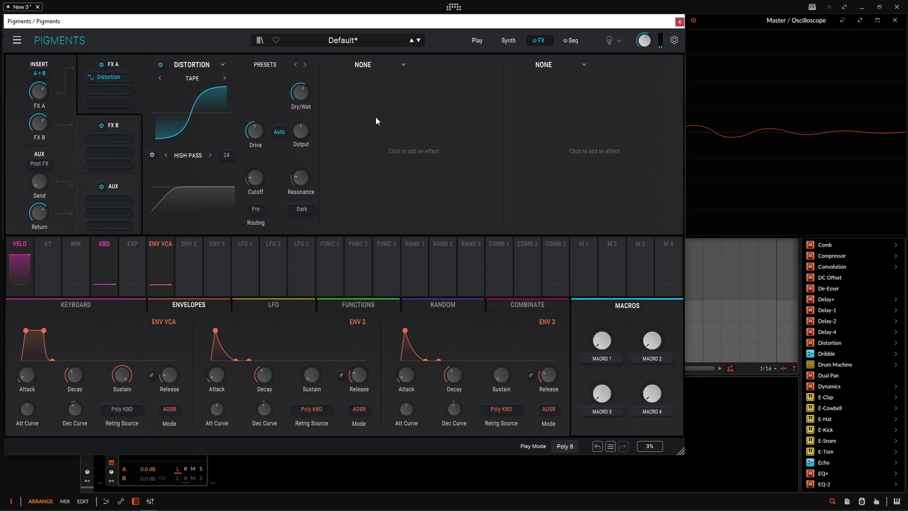
# Step: Add a second Distortion to FX A and set its algorithm to Wavefolder
pyautogui.click(374, 86)
pyautogui.click(494, 131)
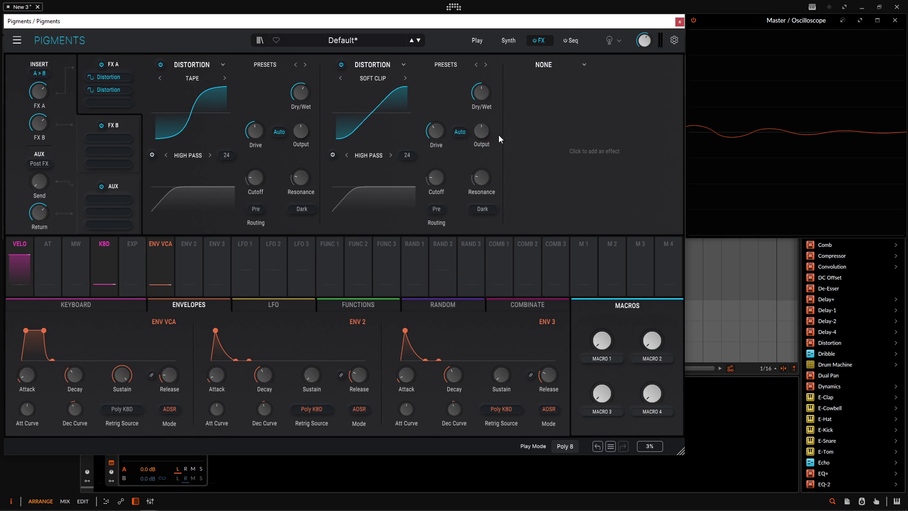
pyautogui.click(340, 77)
pyautogui.click(341, 78)
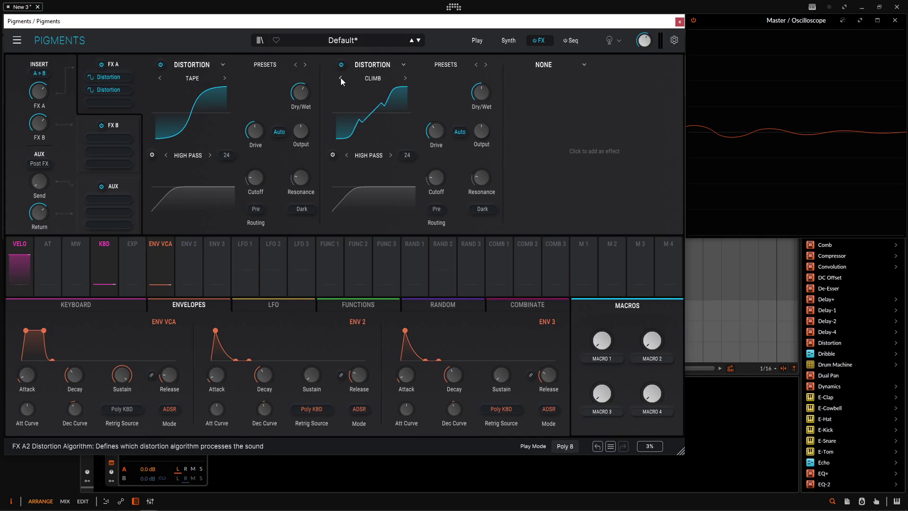
pyautogui.click(341, 77)
pyautogui.click(341, 77)
pyautogui.click(341, 78)
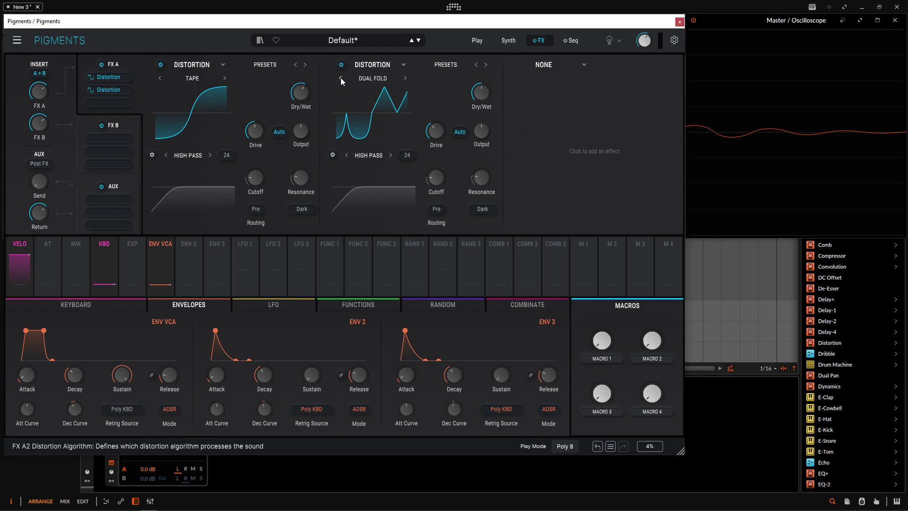
pyautogui.click(340, 78)
pyautogui.click(341, 78)
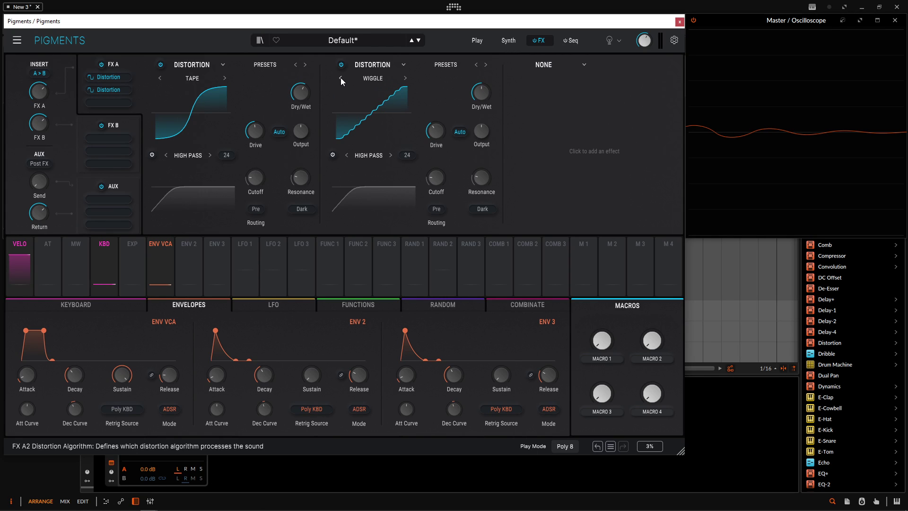
pyautogui.click(404, 77)
pyautogui.click(405, 78)
pyautogui.click(405, 78)
pyautogui.click(405, 79)
pyautogui.click(405, 79)
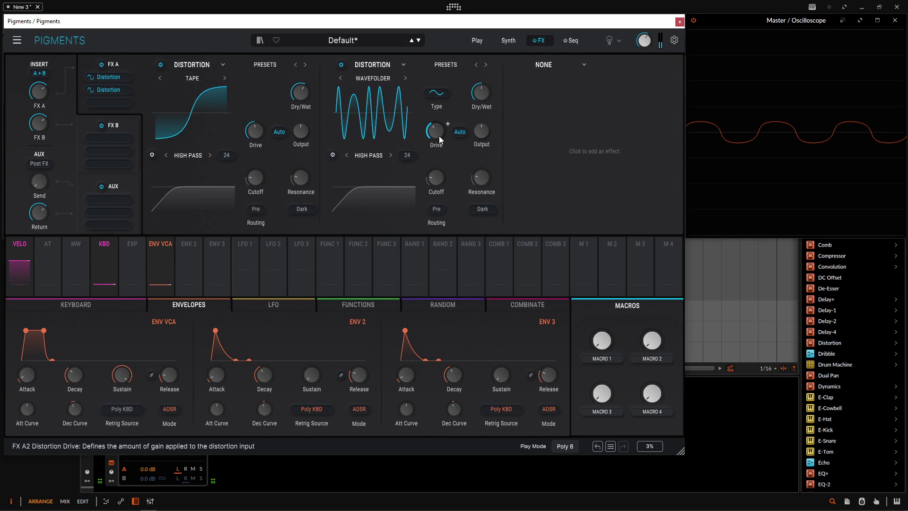
# Step: Give the Wavefolder a triangle fold with 20.9 dB drive, and lengthen the amp envelope release
pyautogui.moveTo(433, 138); pyautogui.dragTo(433, 122)
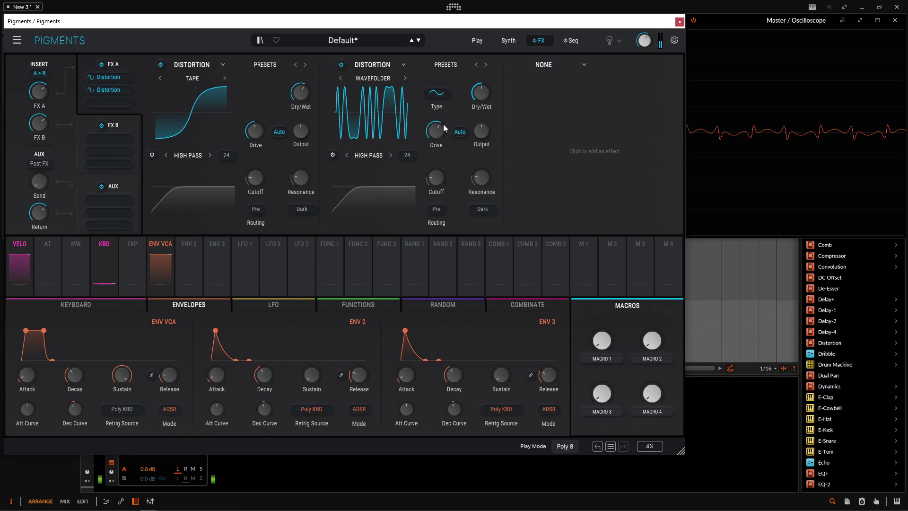
pyautogui.moveTo(436, 130); pyautogui.dragTo(436, 142)
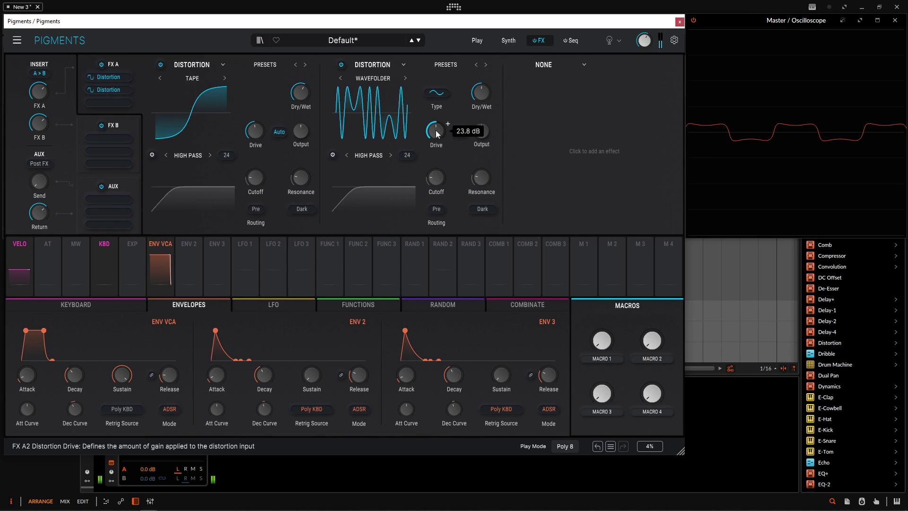
pyautogui.click(440, 98)
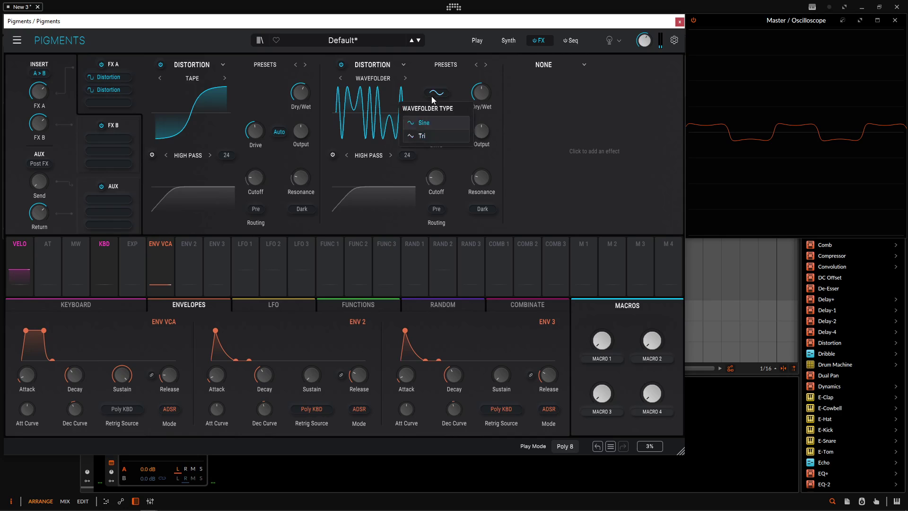
pyautogui.click(435, 132)
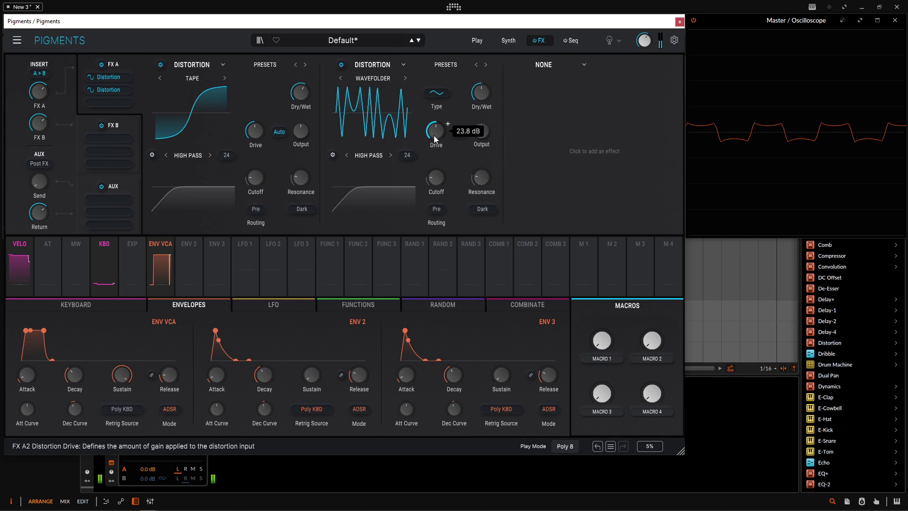
pyautogui.moveTo(434, 136); pyautogui.dragTo(438, 141)
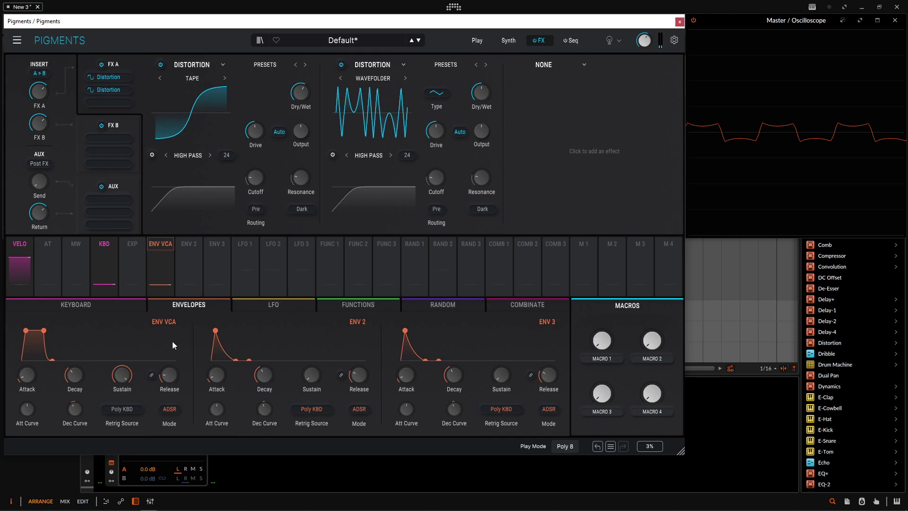
pyautogui.moveTo(181, 367)
pyautogui.moveTo(181, 367); pyautogui.dragTo(181, 361)
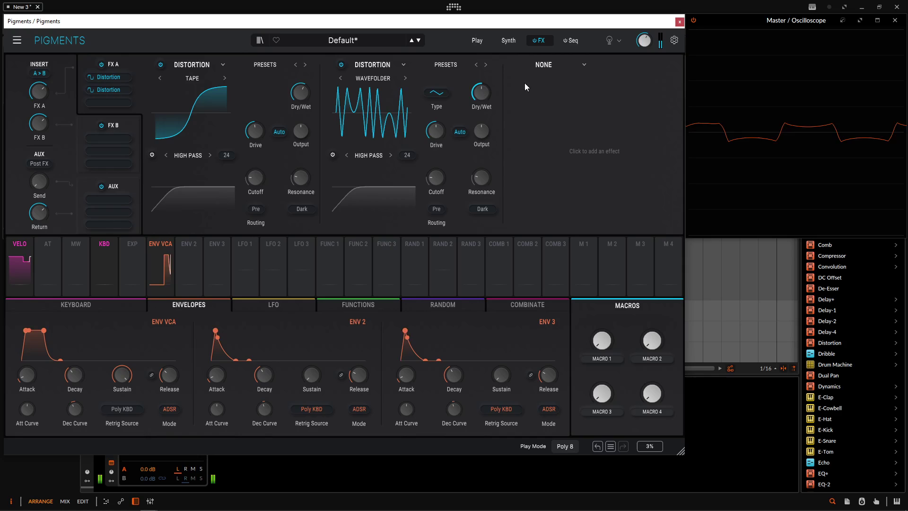
# Step: Add a third Distortion to FX A and step its algorithm to Wiggle
pyautogui.click(550, 68)
pyautogui.click(639, 122)
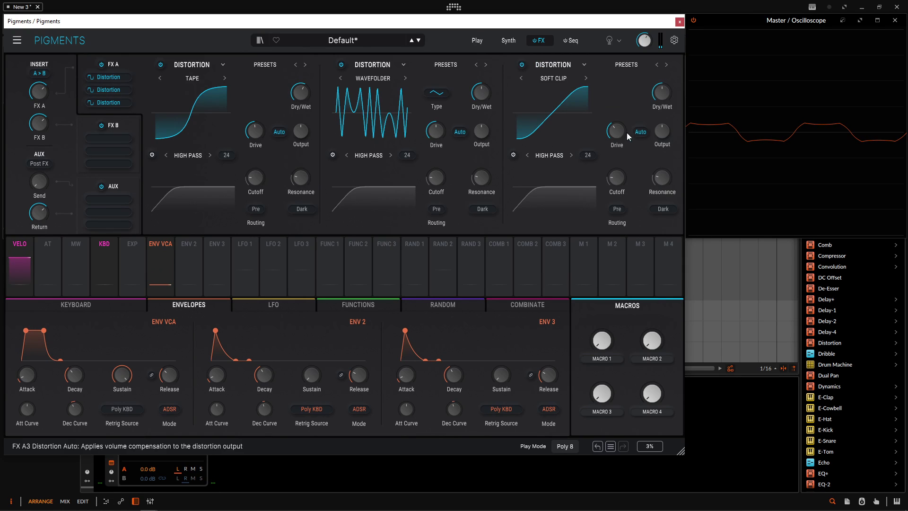
pyautogui.click(585, 78)
pyautogui.click(585, 78)
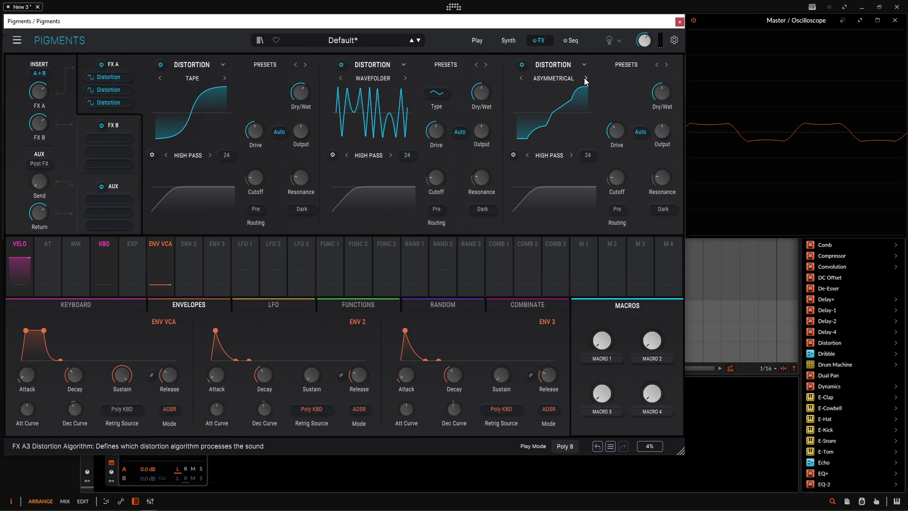
pyautogui.click(586, 78)
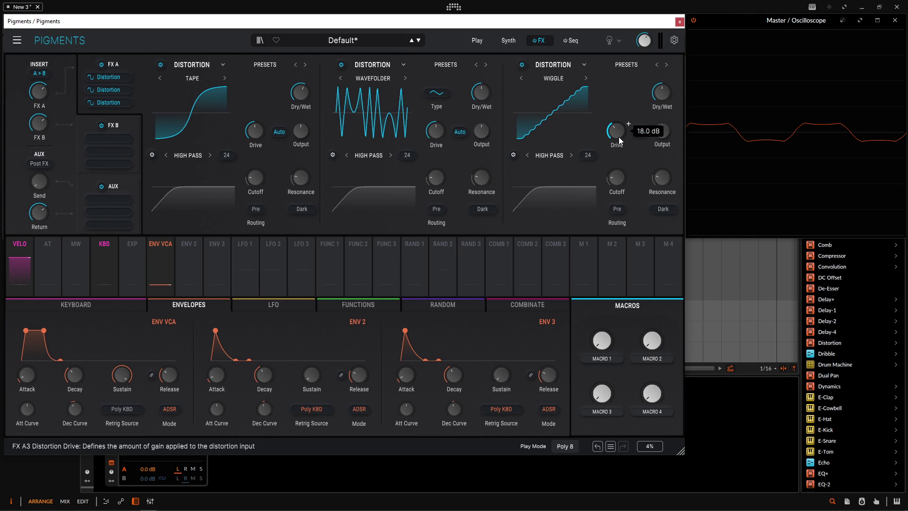
# Step: Raise the drive, then switch to Dual Fold with drive around 20.5 dB
pyautogui.moveTo(618, 135)
pyautogui.mouseDown()
pyautogui.moveTo(618, 90)
pyautogui.moveTo(620, 135)
pyautogui.mouseUp()
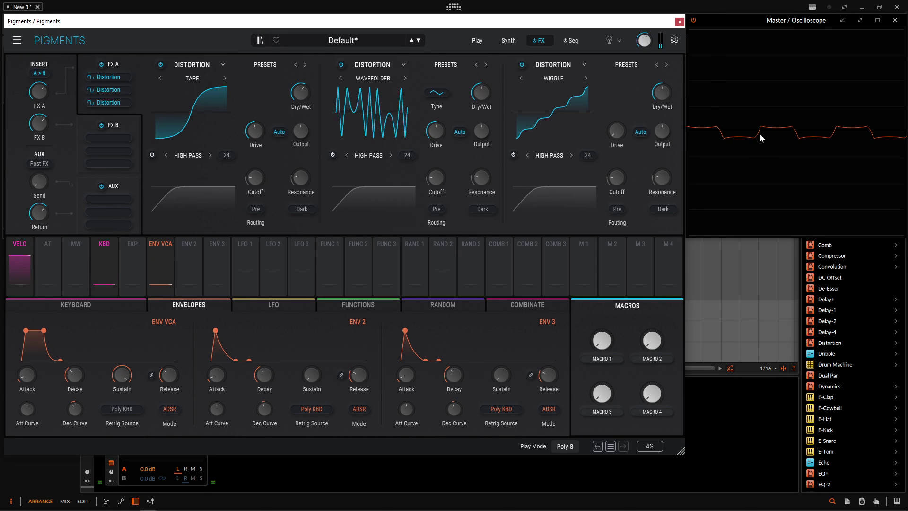
pyautogui.moveTo(616, 136)
pyautogui.mouseDown()
pyautogui.moveTo(617, 121)
pyautogui.moveTo(628, 122)
pyautogui.mouseUp()
pyautogui.click(587, 79)
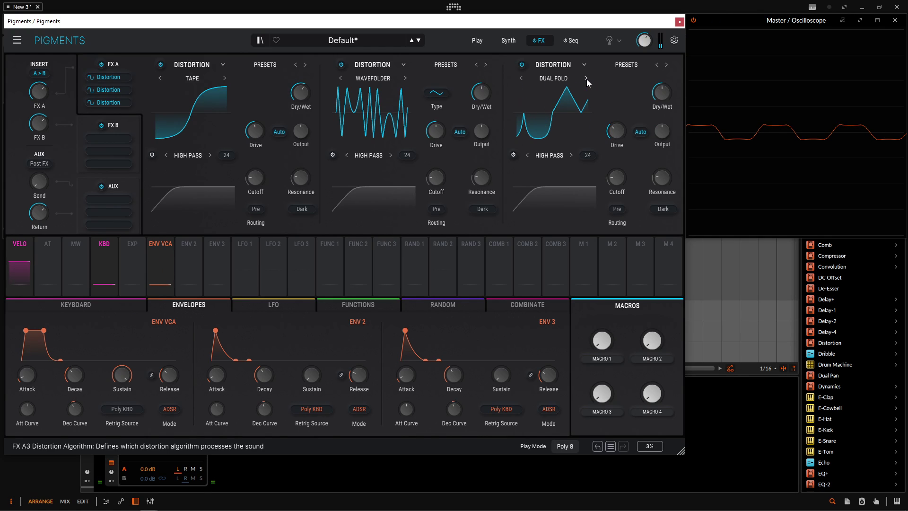
pyautogui.moveTo(616, 135); pyautogui.dragTo(617, 129)
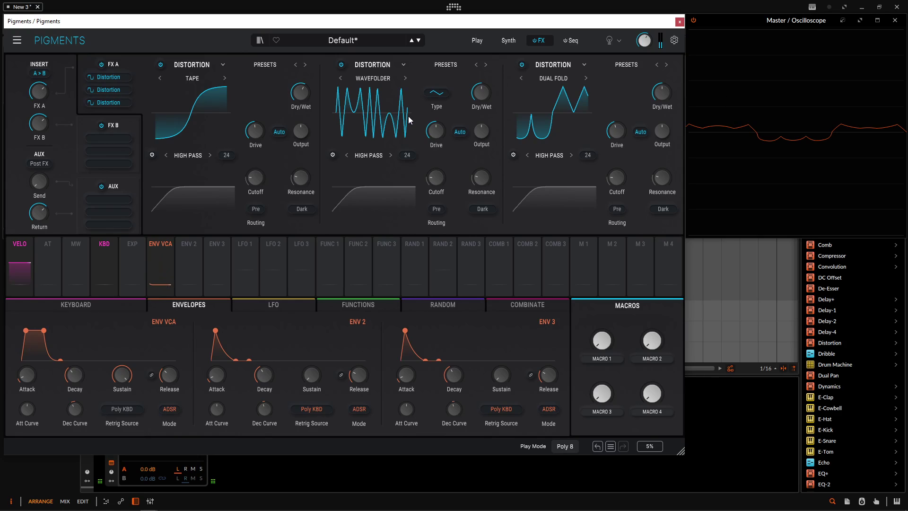
# Step: Load a Distortion into the first FX B slot
pyautogui.click(126, 123)
pyautogui.click(184, 65)
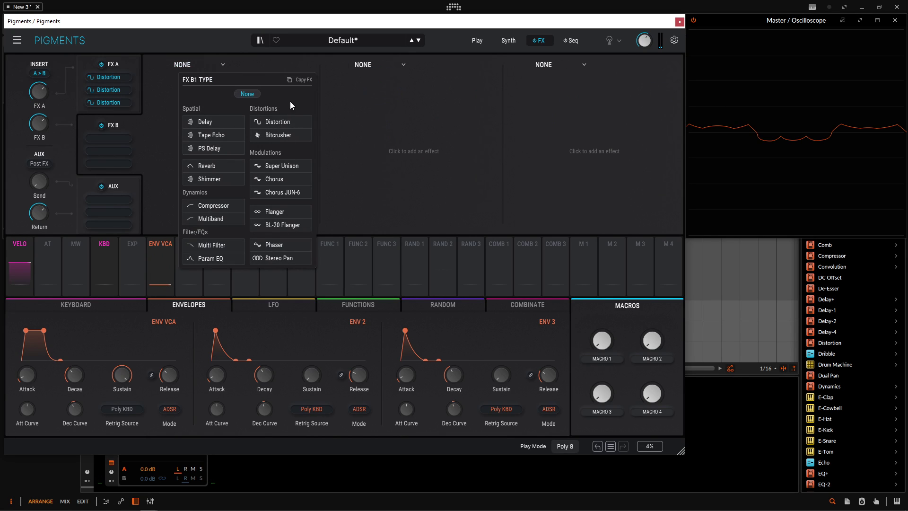
pyautogui.click(278, 122)
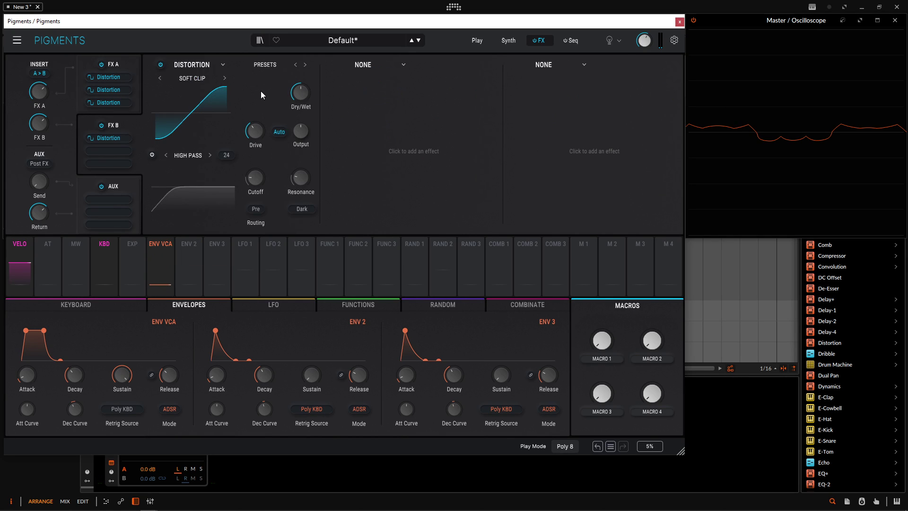
# Step: Set the FX B distortion to Howl, reset its drive, and raise it to about 17.5 dB
pyautogui.click(224, 78)
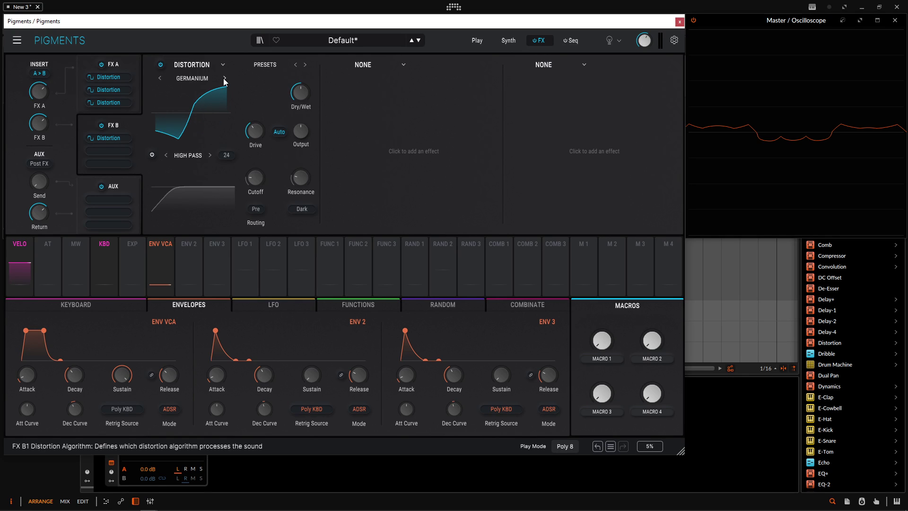
pyautogui.click(225, 79)
pyautogui.click(225, 79)
pyautogui.click(225, 78)
pyautogui.click(225, 79)
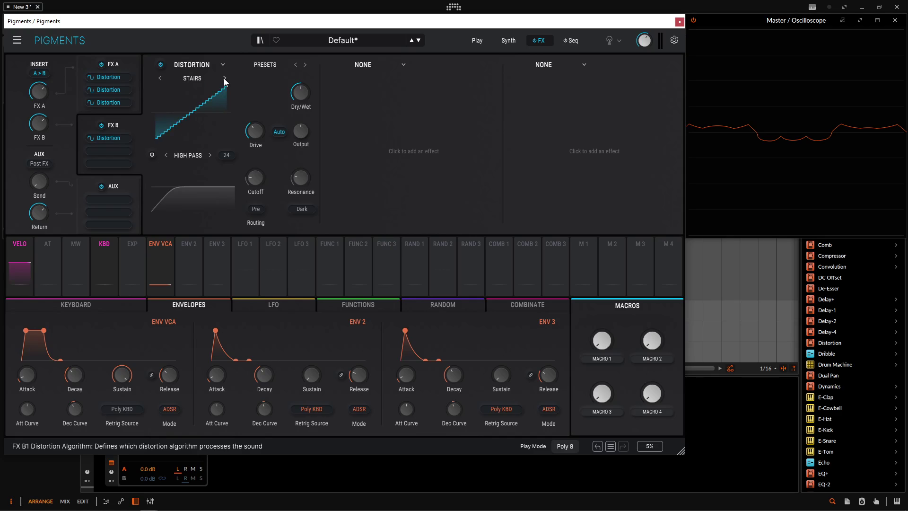
pyautogui.click(225, 79)
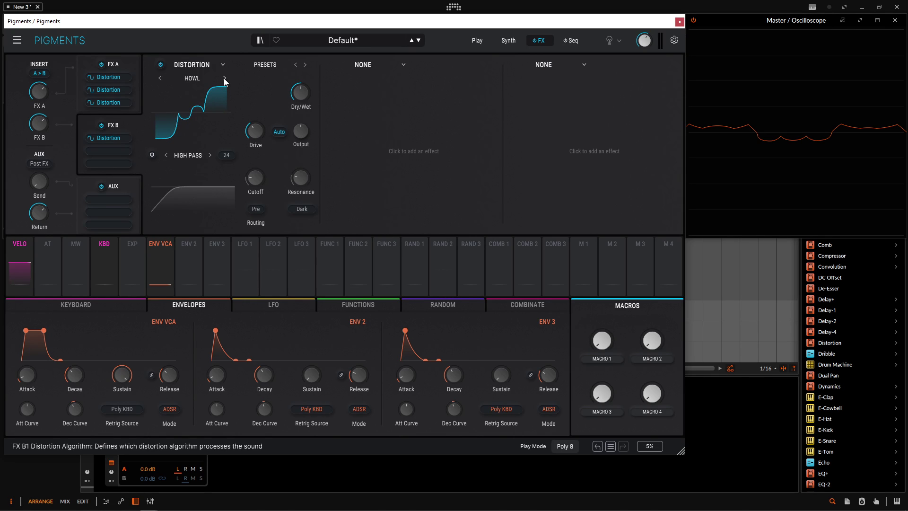
pyautogui.doubleClick(268, 124)
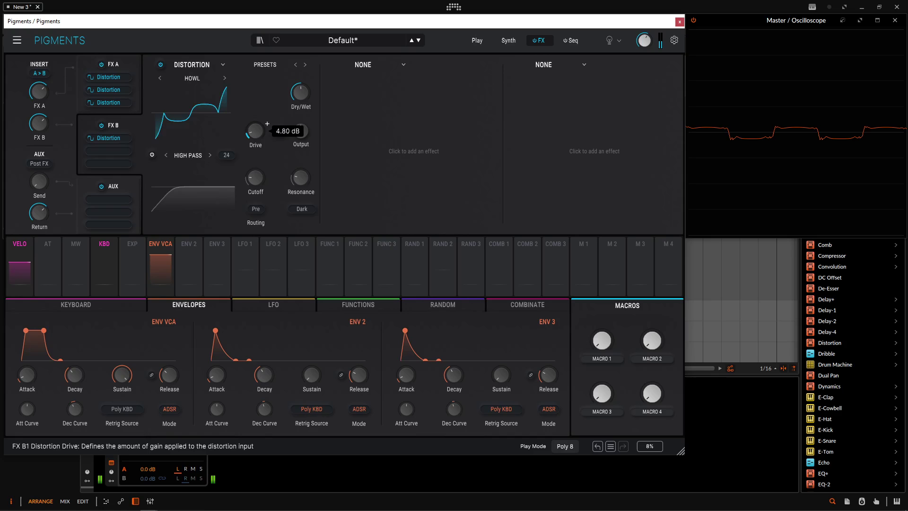
pyautogui.moveTo(255, 131); pyautogui.dragTo(255, 116)
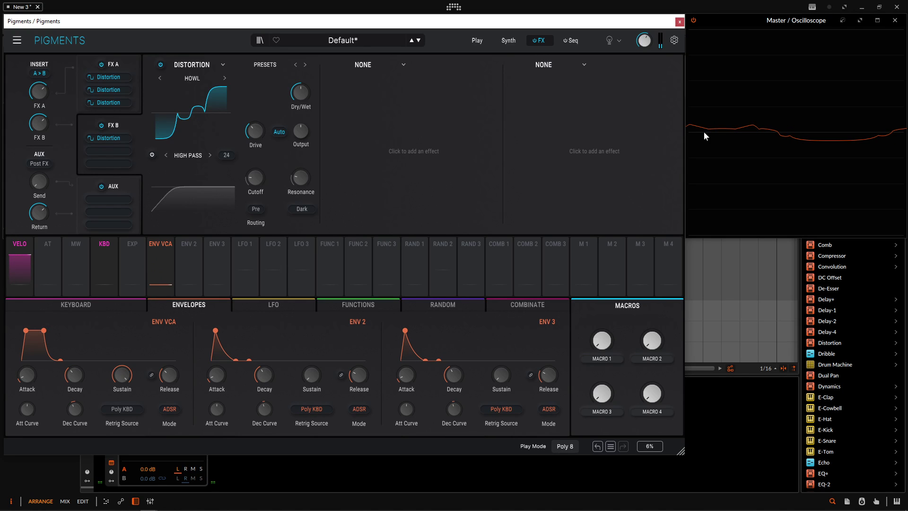
# Step: Make Oscillator 2 a louder sine tuned -7 semitones, and drop Filter 1 cutoff to 1046 Hz
pyautogui.click(513, 45)
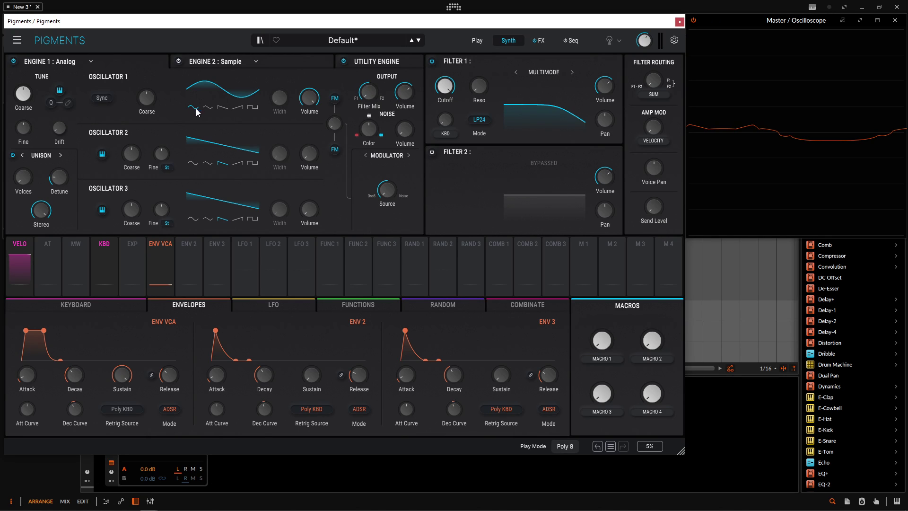
pyautogui.click(195, 163)
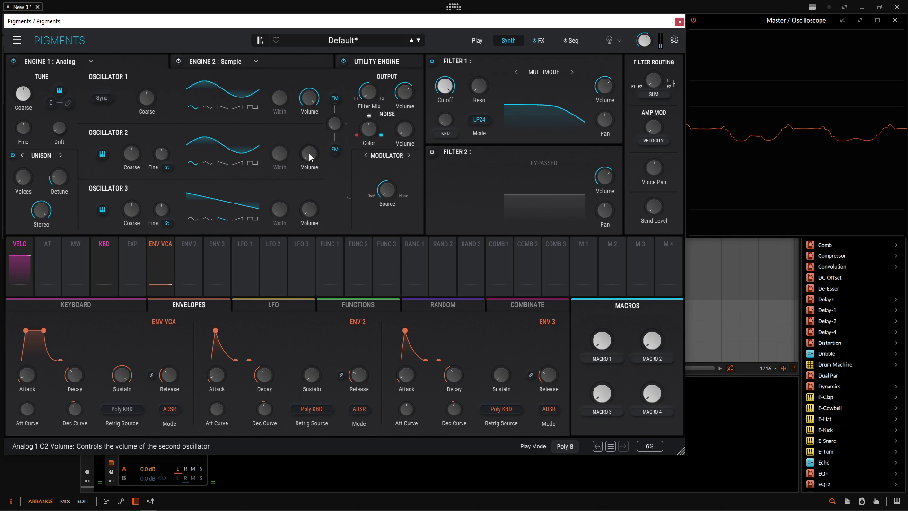
pyautogui.moveTo(309, 156); pyautogui.dragTo(310, 125)
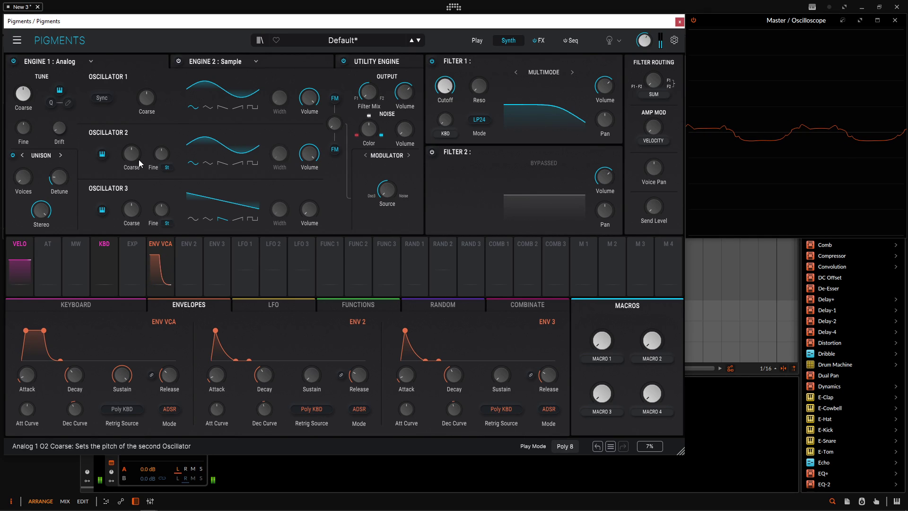
pyautogui.moveTo(140, 163)
pyautogui.mouseDown()
pyautogui.moveTo(140, 177)
pyautogui.moveTo(132, 159)
pyautogui.mouseUp()
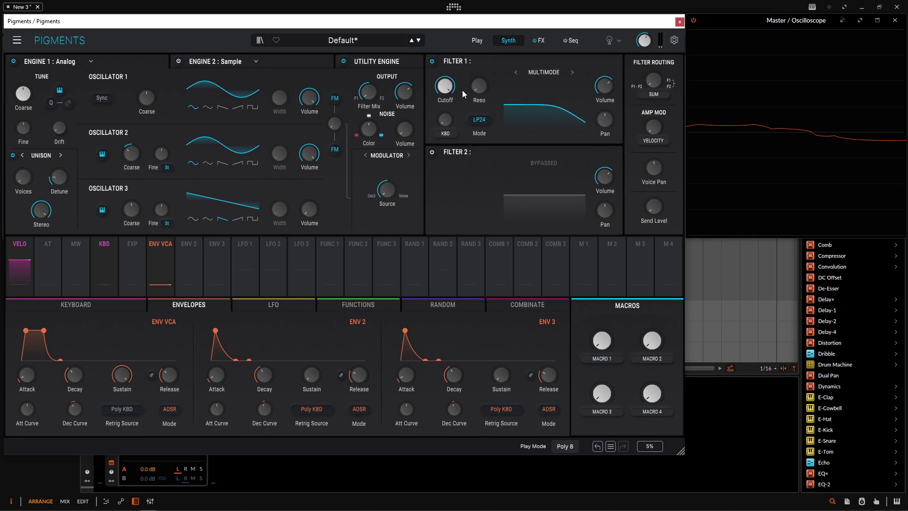
pyautogui.moveTo(444, 86)
pyautogui.mouseDown()
pyautogui.moveTo(445, 105)
pyautogui.moveTo(445, 86)
pyautogui.mouseUp()
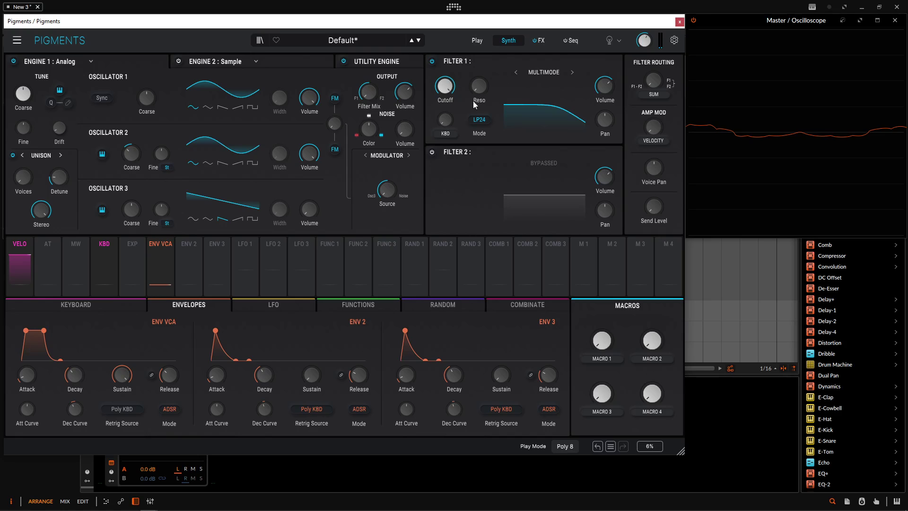
# Step: Raise the Filter 1 cutoff to 5418 Hz on the Synth page
pyautogui.click(540, 40)
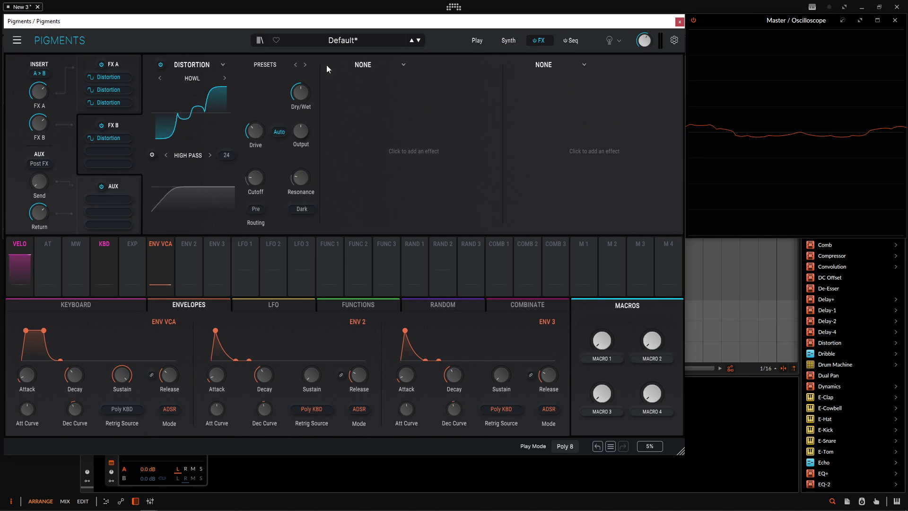
pyautogui.click(509, 40)
pyautogui.moveTo(444, 86); pyautogui.dragTo(445, 103)
# Step: Load a Multi Filter into the second FX B slot after the Howl distortion
pyautogui.click(544, 39)
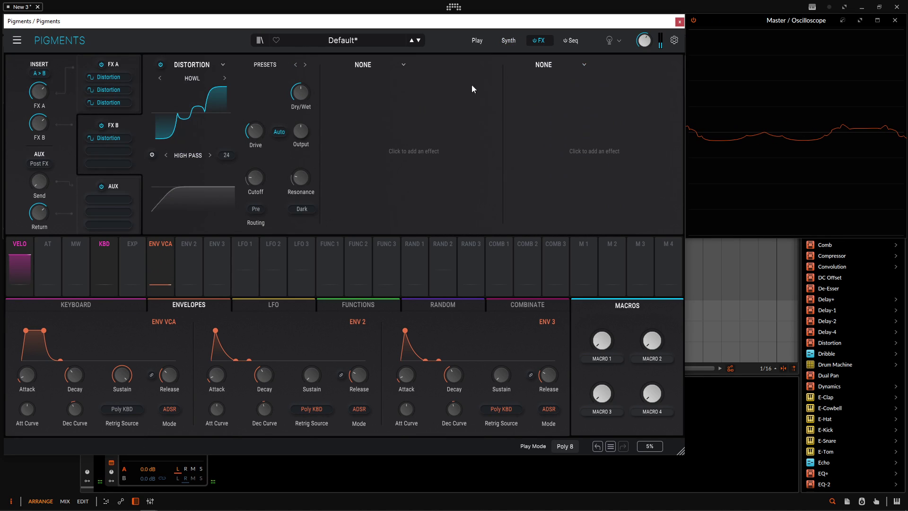
pyautogui.click(379, 65)
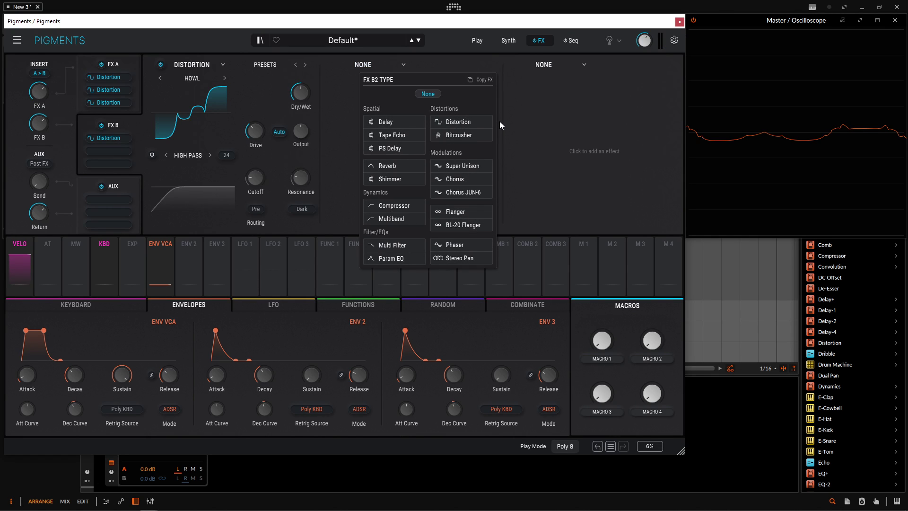
pyautogui.click(396, 246)
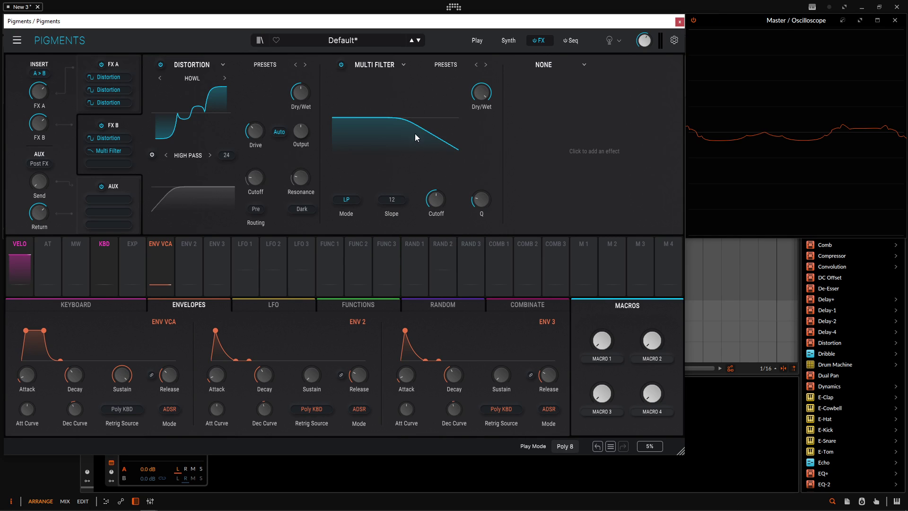
# Step: Lower the Multi Filter cutoff to 53.2 Hz and review the Synth page filter settings
pyautogui.moveTo(437, 191)
pyautogui.mouseDown()
pyautogui.moveTo(438, 210)
pyautogui.moveTo(438, 203)
pyautogui.mouseUp()
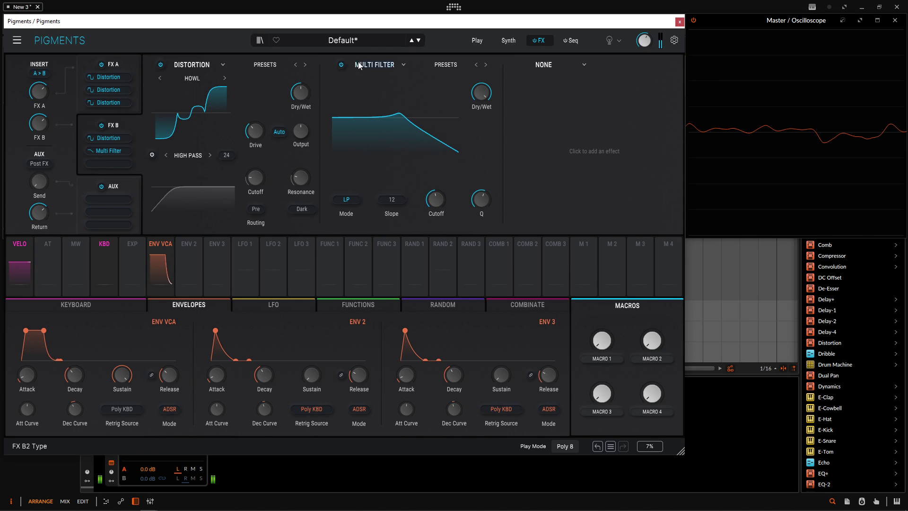
pyautogui.click(508, 40)
pyautogui.scroll(3, 457, 79)
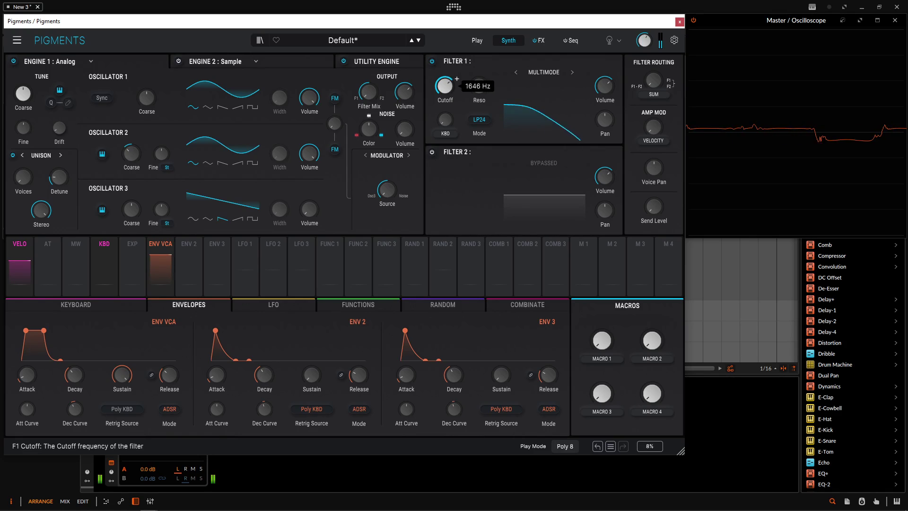
pyautogui.scroll(-8, 457, 79)
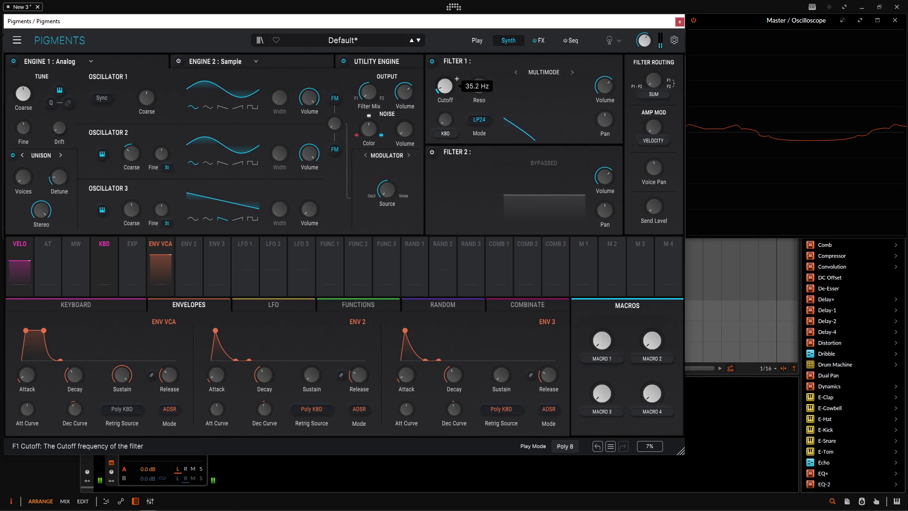
pyautogui.scroll(10, 457, 79)
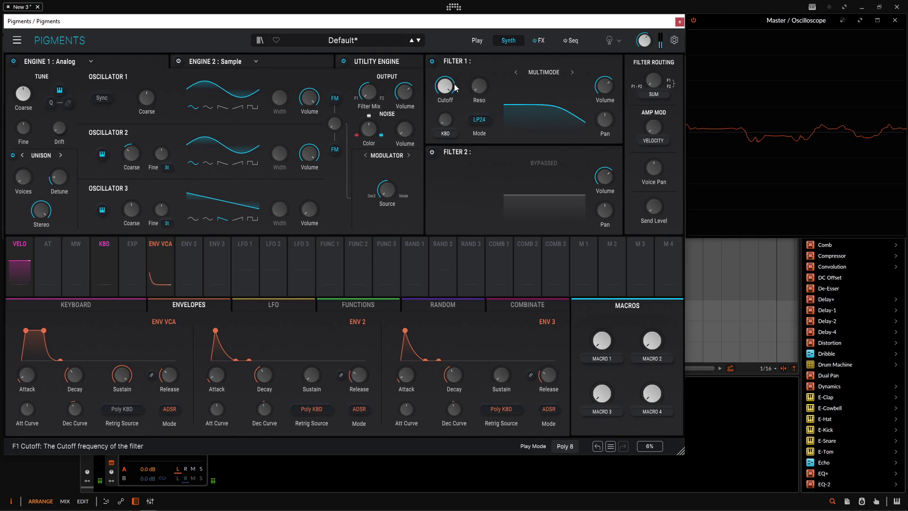
# Step: Switch the Multi Filter on and sweep its cutoff frequency
pyautogui.click(540, 41)
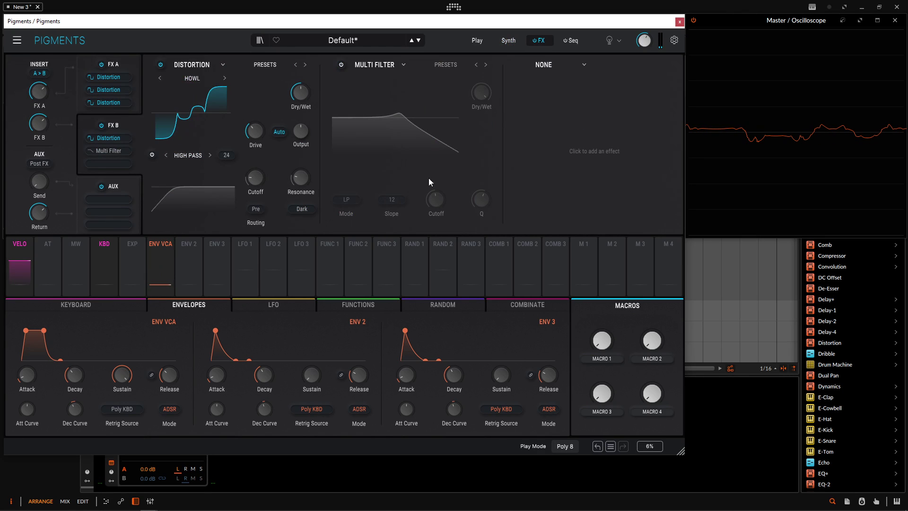
pyautogui.click(341, 64)
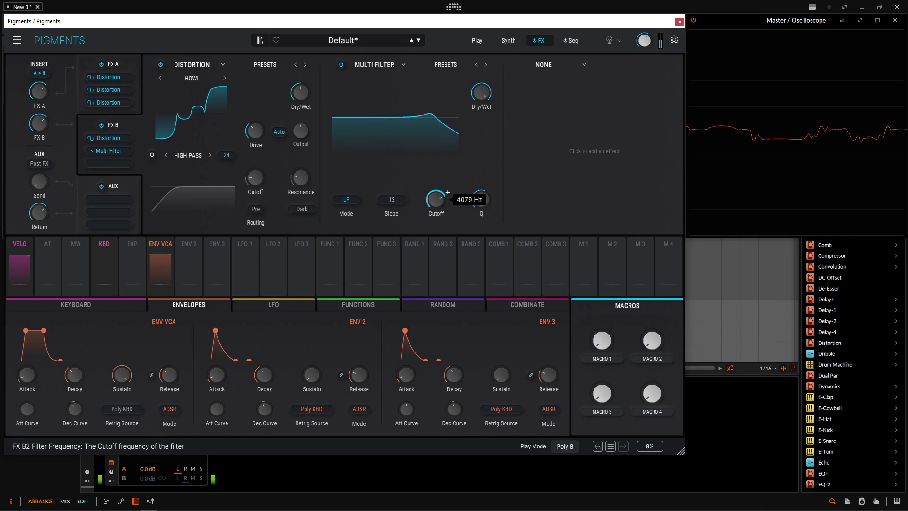
pyautogui.moveTo(436, 200)
pyautogui.mouseDown()
pyautogui.moveTo(436, 209)
pyautogui.moveTo(452, 175)
pyautogui.moveTo(440, 184)
pyautogui.mouseUp()
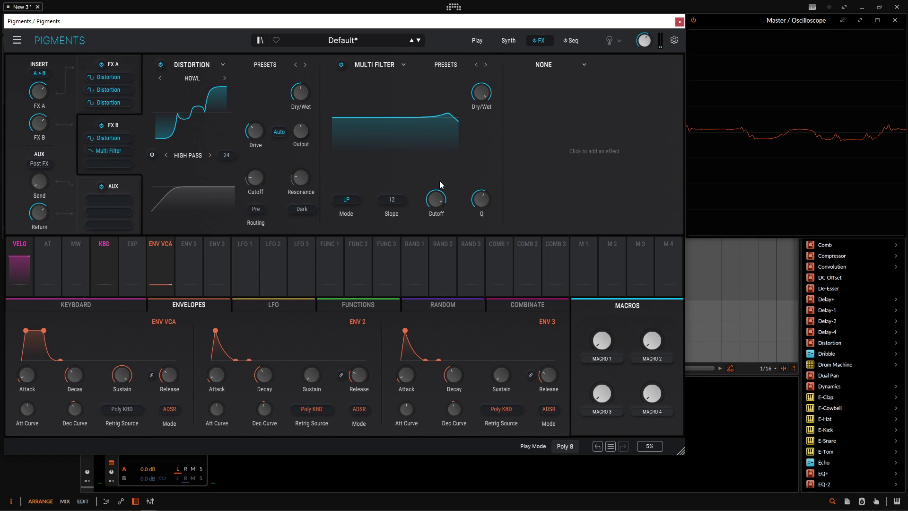
pyautogui.click(509, 40)
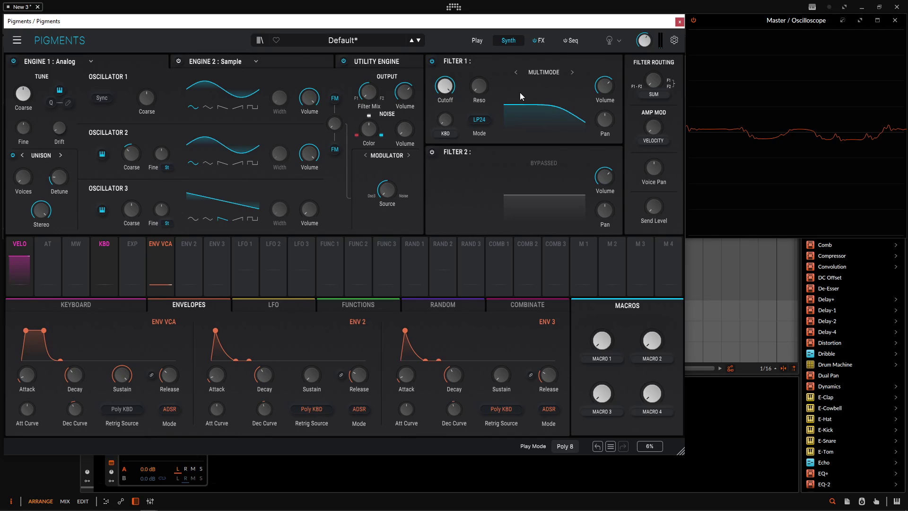
# Step: Keep the Multi Filter on LP, drag its cutoff down near 334 Hz, and route ENV 2 to it
pyautogui.click(544, 41)
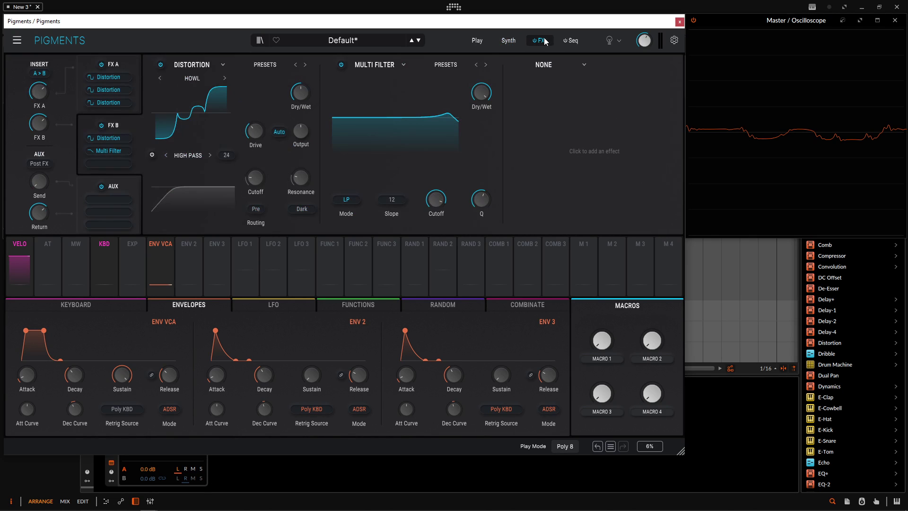
pyautogui.click(381, 64)
pyautogui.click(382, 64)
pyautogui.click(349, 200)
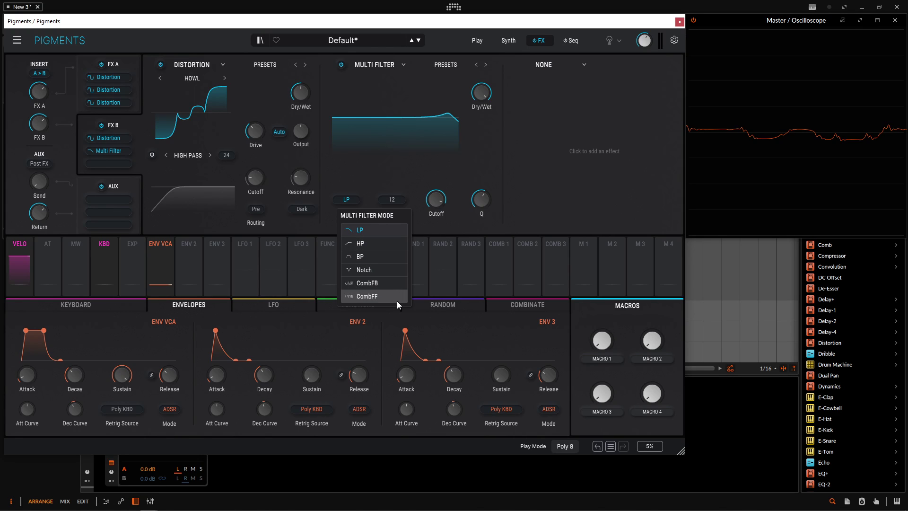
pyautogui.click(507, 189)
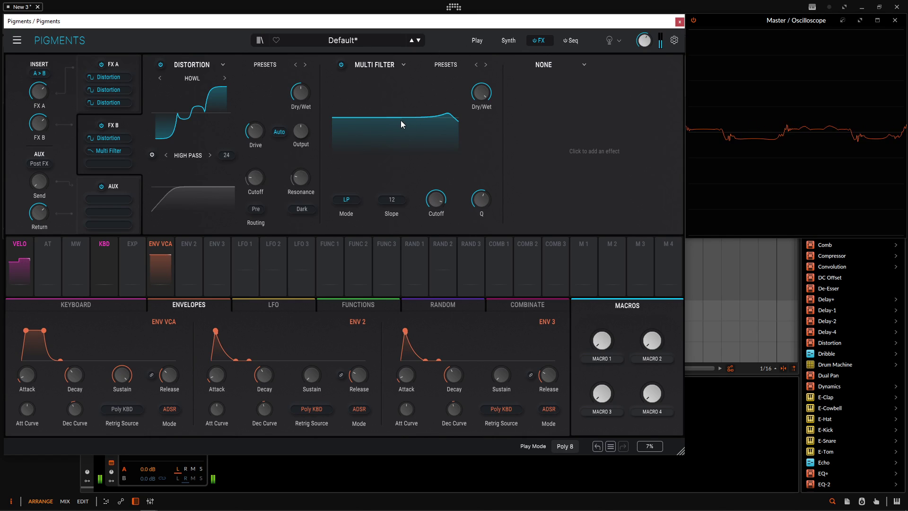
pyautogui.moveTo(449, 109); pyautogui.dragTo(414, 114)
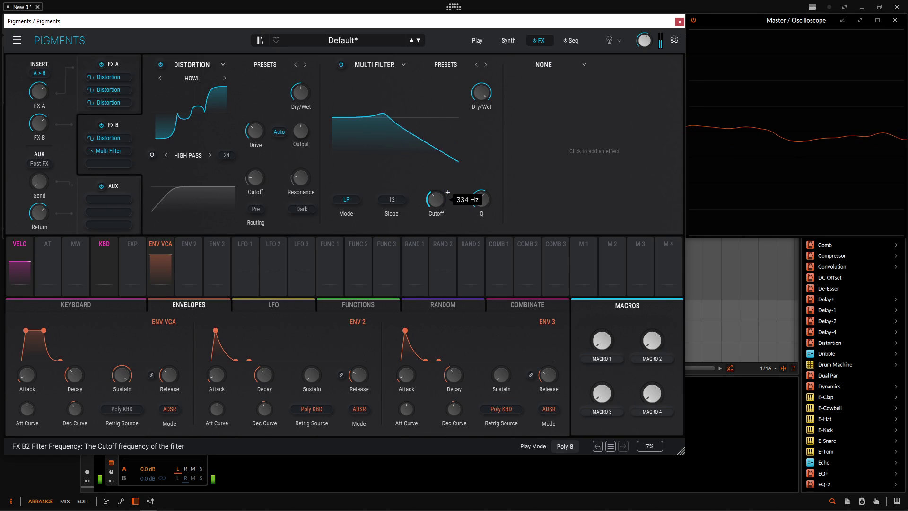
pyautogui.moveTo(199, 269); pyautogui.dragTo(440, 198)
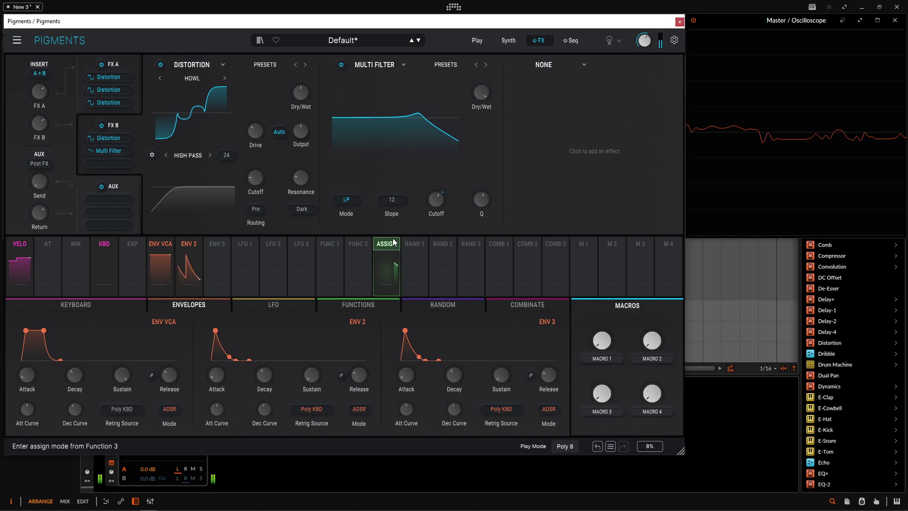
# Step: Retune the Multi Filter to a 24 slope with Q about 1.59, and raise its cutoff
pyautogui.moveTo(434, 203)
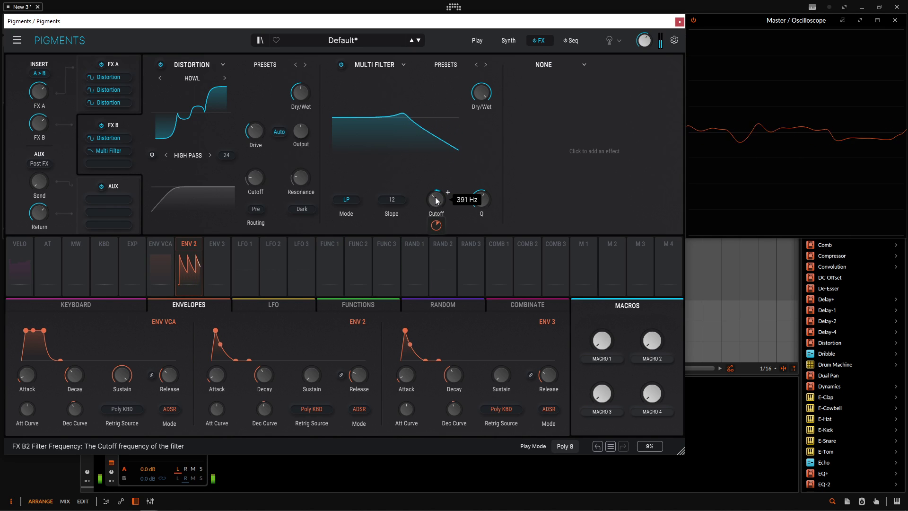
pyautogui.moveTo(435, 204); pyautogui.dragTo(436, 201)
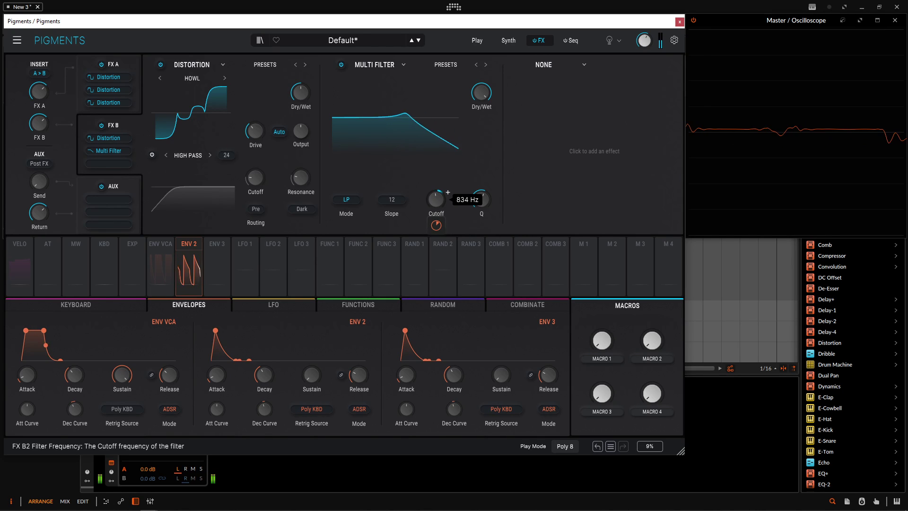
pyautogui.scroll(-3, 474, 209)
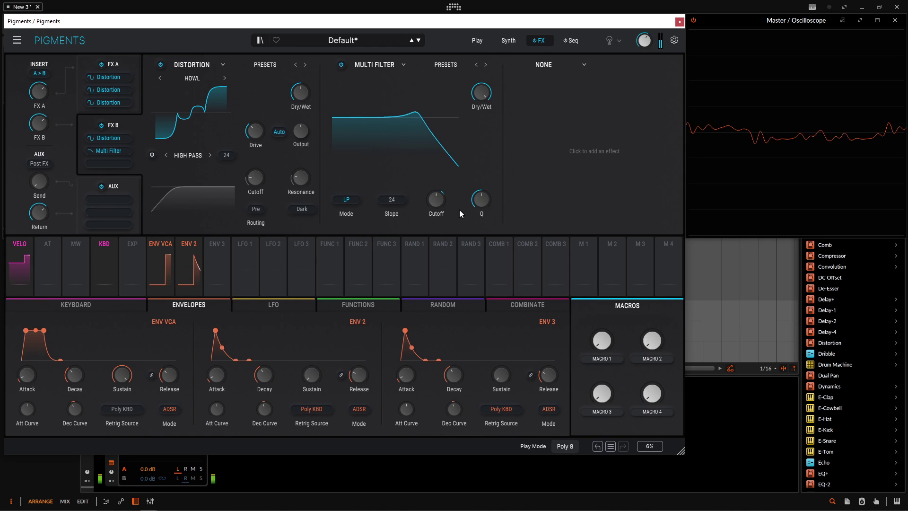
pyautogui.scroll(5, 440, 199)
pyautogui.scroll(-8, 437, 201)
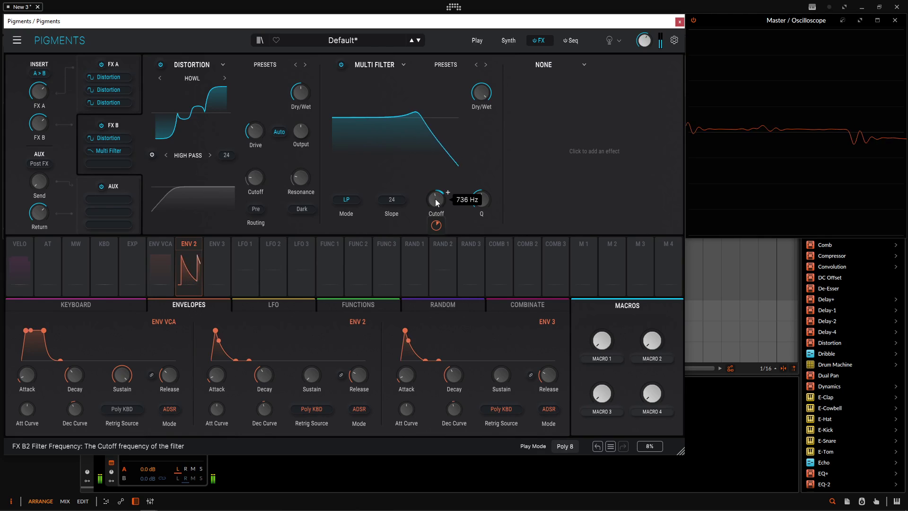
pyautogui.moveTo(442, 208); pyautogui.dragTo(438, 201)
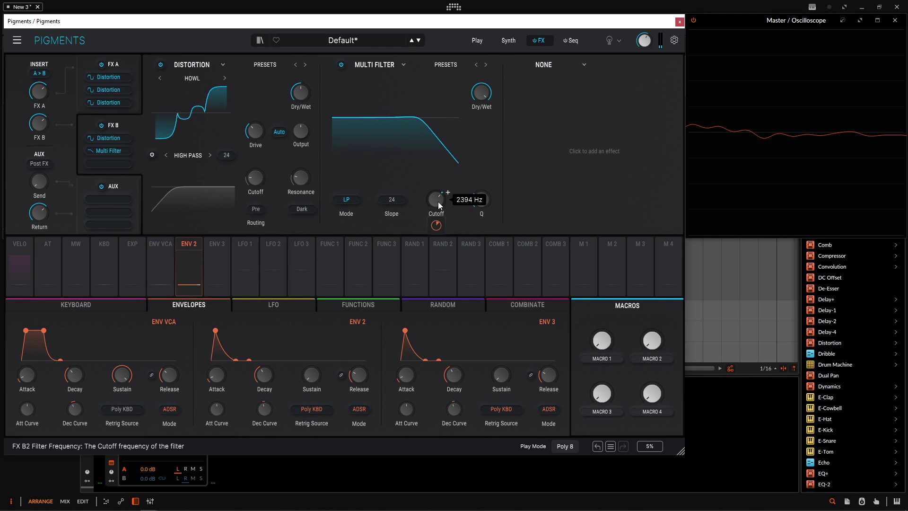
# Step: On the Synth page, bring Engine 1's analog noise volume up to 0 dB
pyautogui.click(506, 41)
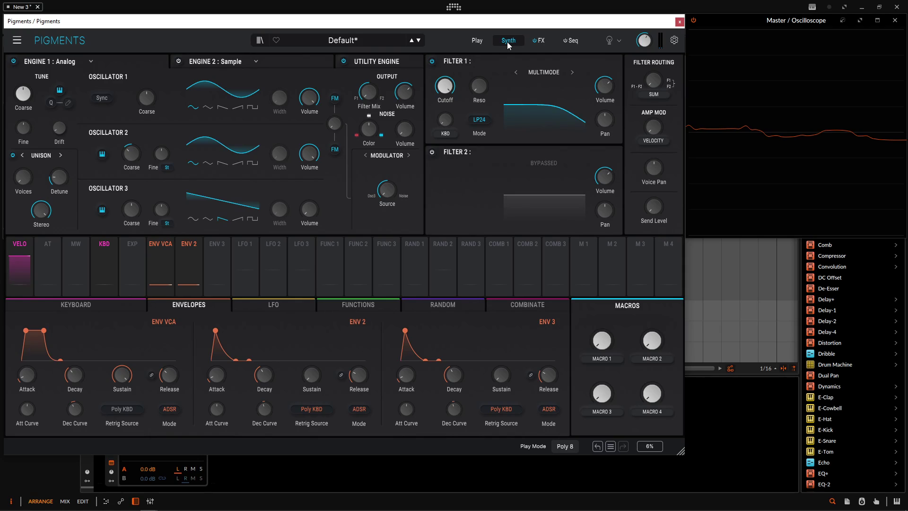
pyautogui.click(379, 61)
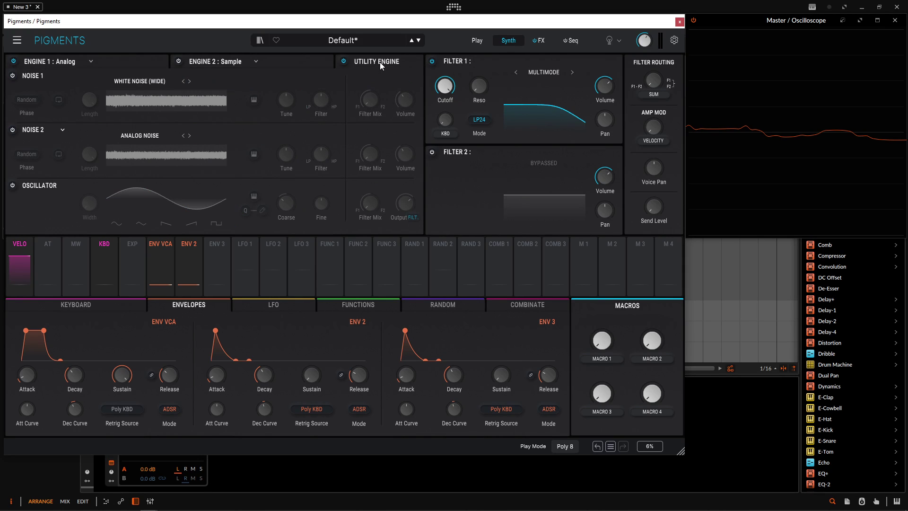
pyautogui.click(138, 60)
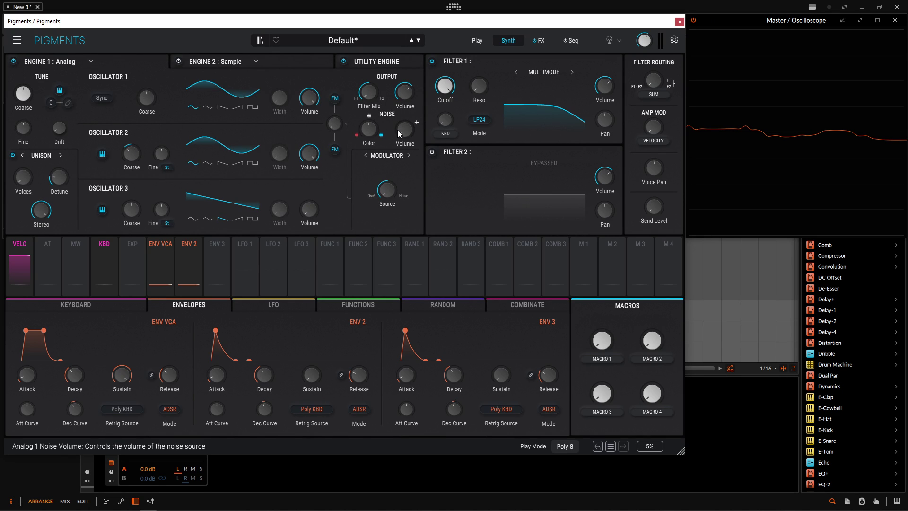
pyautogui.moveTo(403, 131); pyautogui.dragTo(426, 132)
# Step: Enable the utility engine's Noise 1 and audition the WHITE NOISE and 1963 samples
pyautogui.click(395, 64)
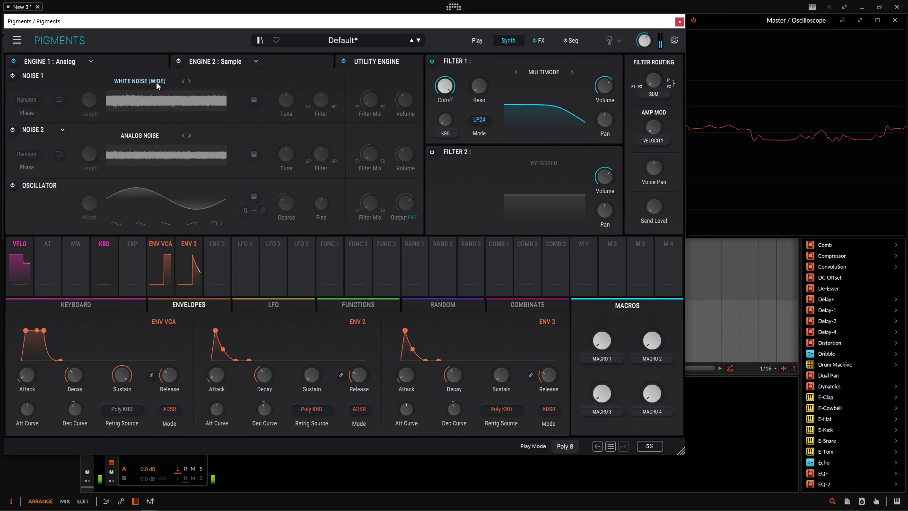
pyautogui.click(12, 75)
pyautogui.moveTo(395, 106); pyautogui.dragTo(395, 92)
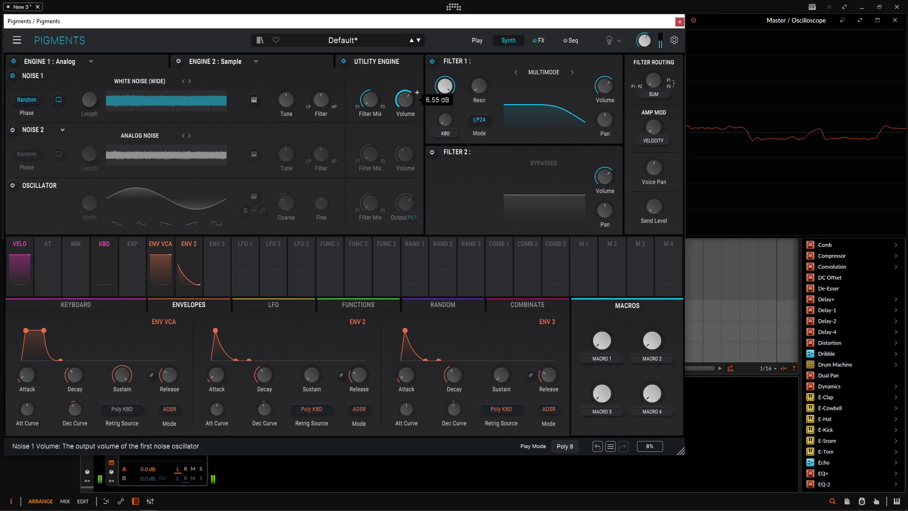
pyautogui.click(189, 81)
pyautogui.click(190, 81)
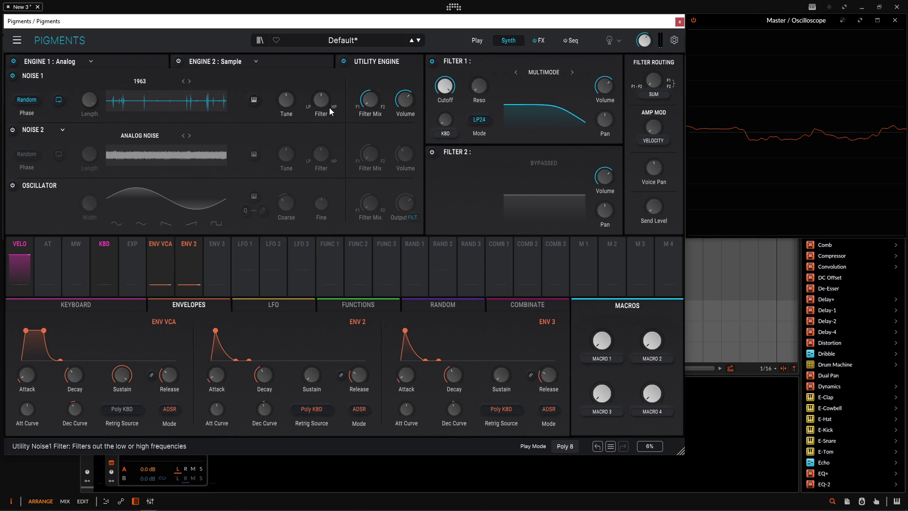
# Step: Turn Noise 1 down to about -5.58 dB on ANALOG NOISE, then return to the effects page
pyautogui.moveTo(417, 93)
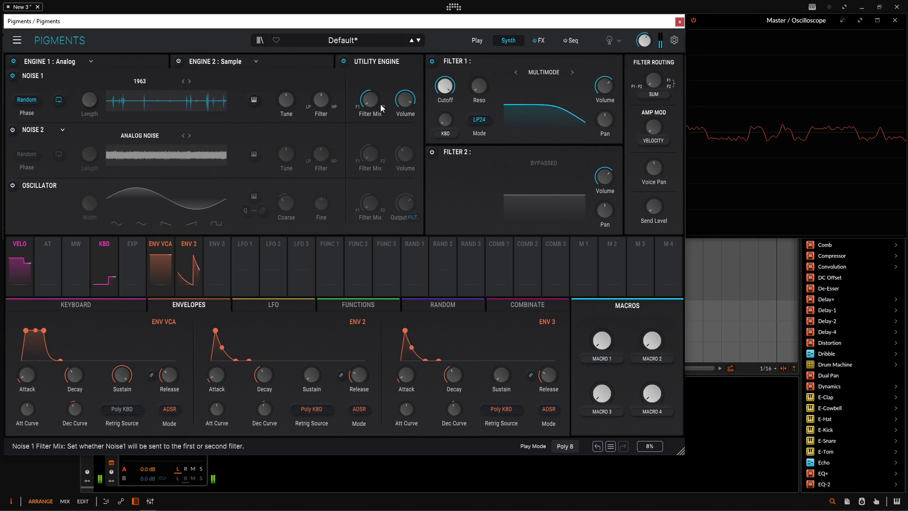
pyautogui.moveTo(381, 108)
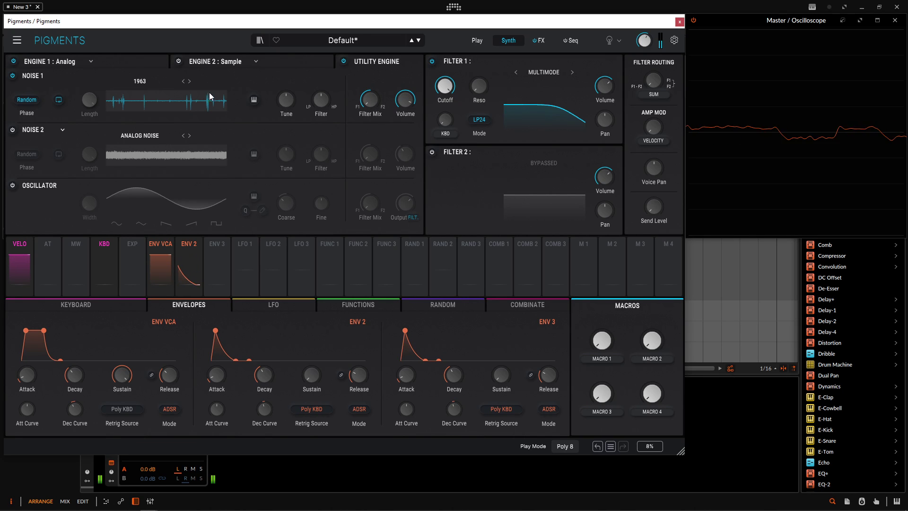
pyautogui.click(190, 81)
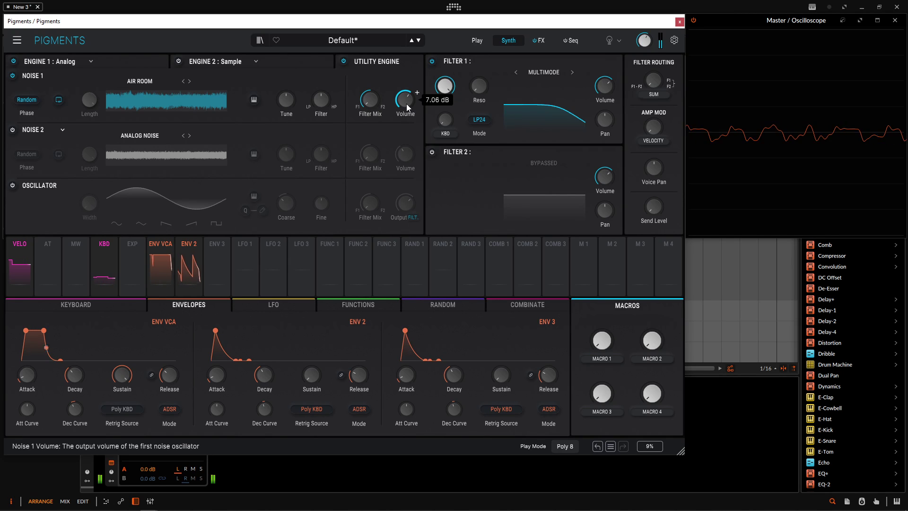
pyautogui.moveTo(406, 103); pyautogui.dragTo(406, 118)
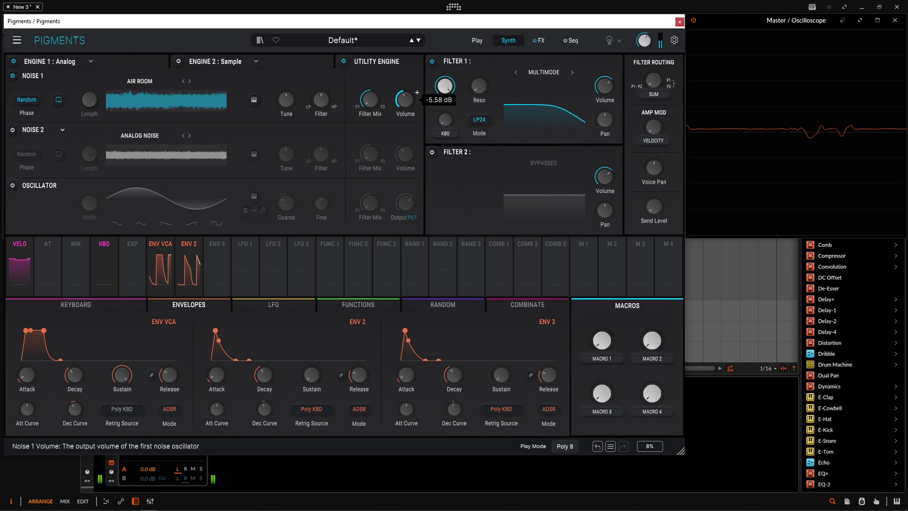
pyautogui.click(189, 82)
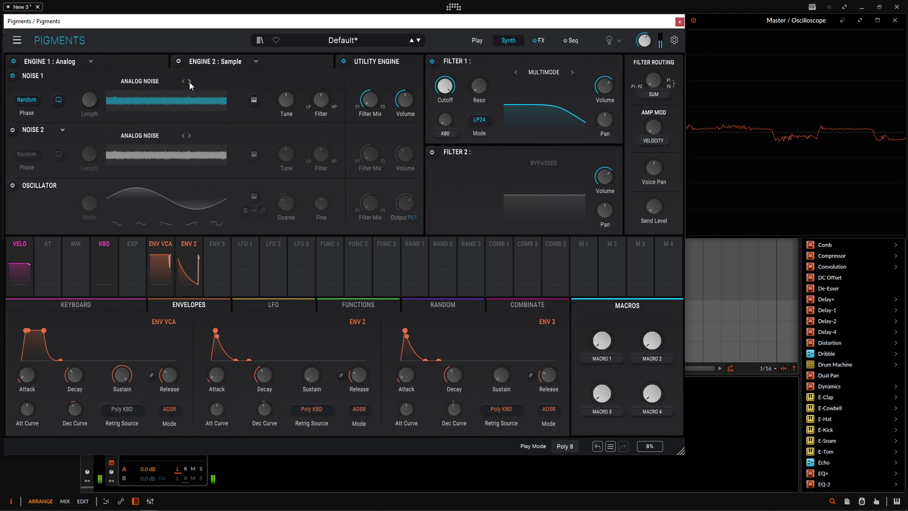
pyautogui.click(539, 40)
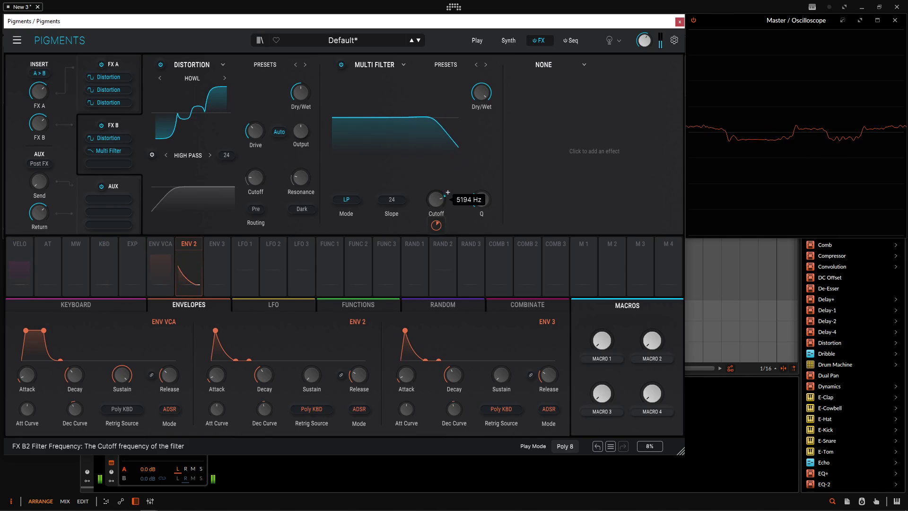
# Step: Replace the bypassed FX B Multi Filter with a Multiband compressor, then open slot 3's effect list
pyautogui.click(341, 65)
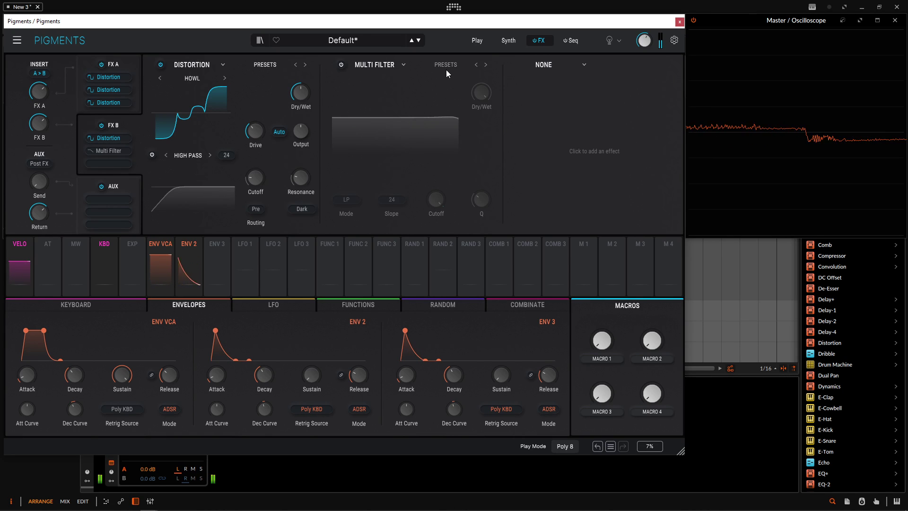
pyautogui.click(382, 64)
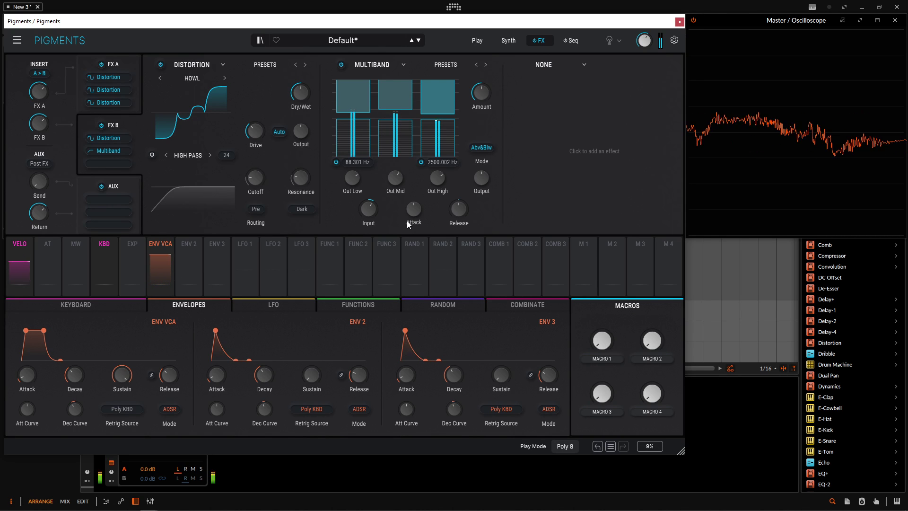
pyautogui.moveTo(443, 118)
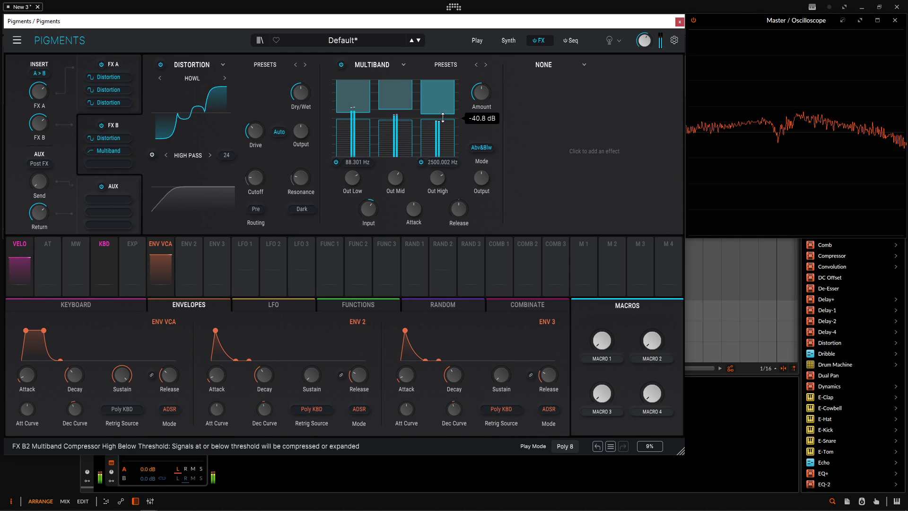
pyautogui.moveTo(363, 114)
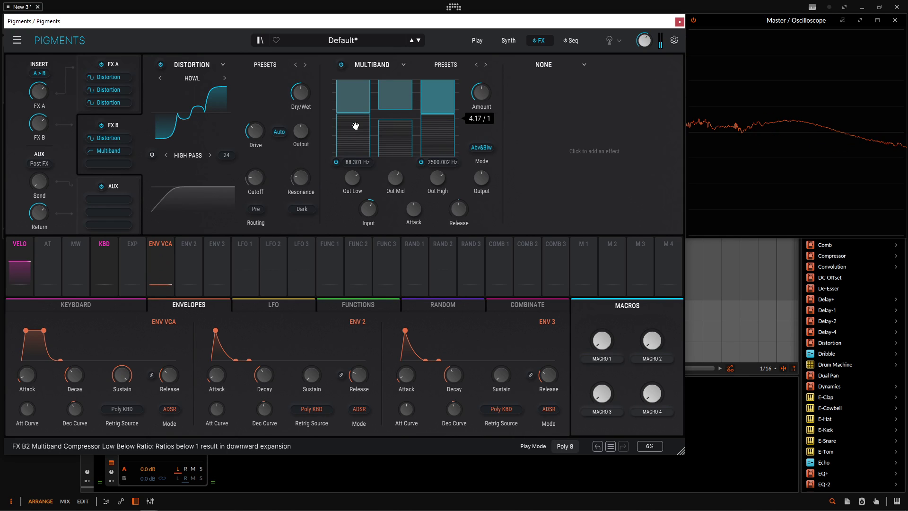
pyautogui.click(544, 66)
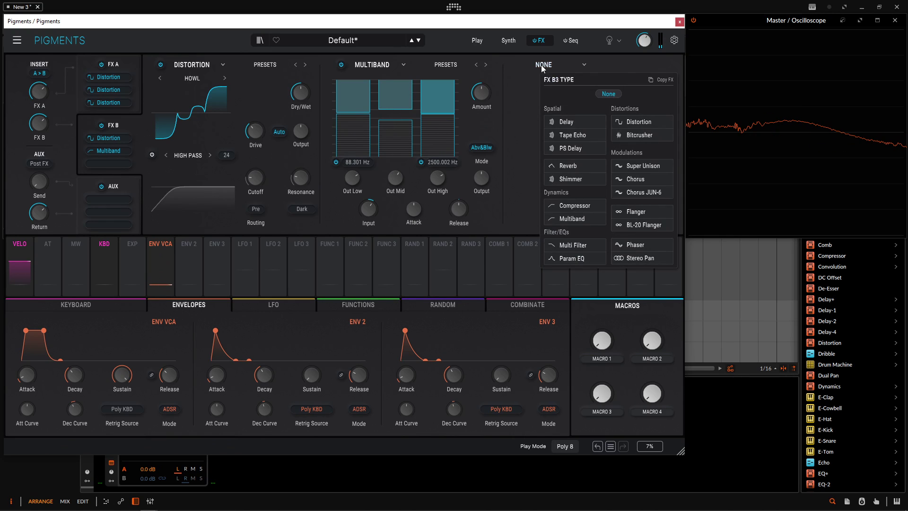
# Step: Load a Multi Filter into FX B slot 3 with cutoff near 374 Hz, then view Engine 1
pyautogui.click(578, 245)
pyautogui.moveTo(618, 206); pyautogui.dragTo(618, 210)
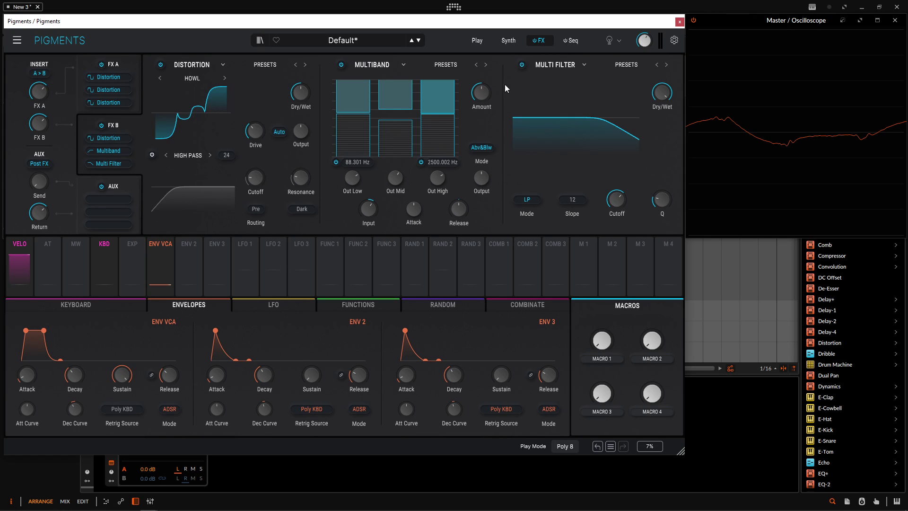
pyautogui.click(509, 41)
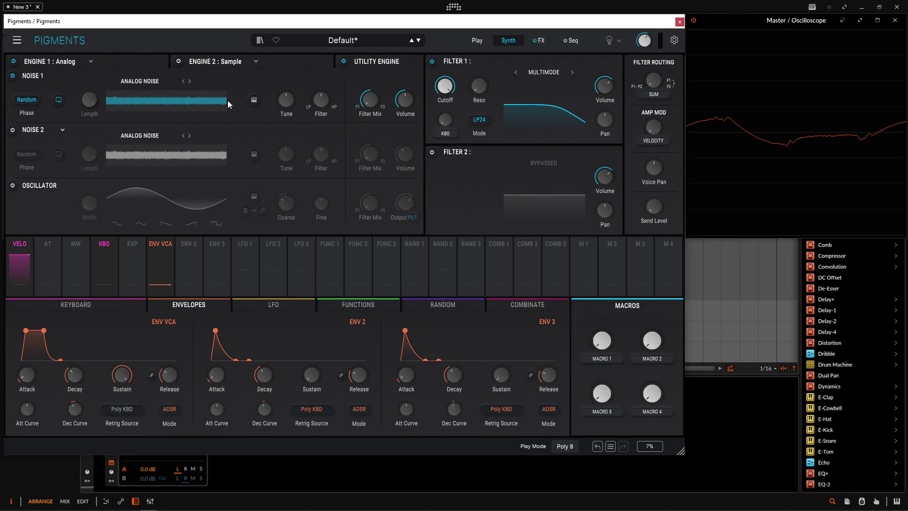
pyautogui.click(152, 66)
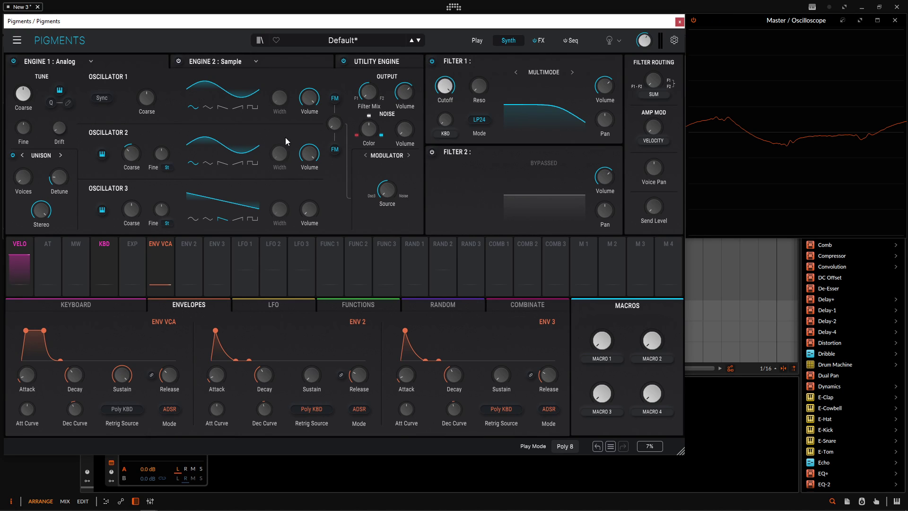
# Step: Load a Reverb into the first aux slot and raise the aux send to about -4.7 dB
pyautogui.click(539, 40)
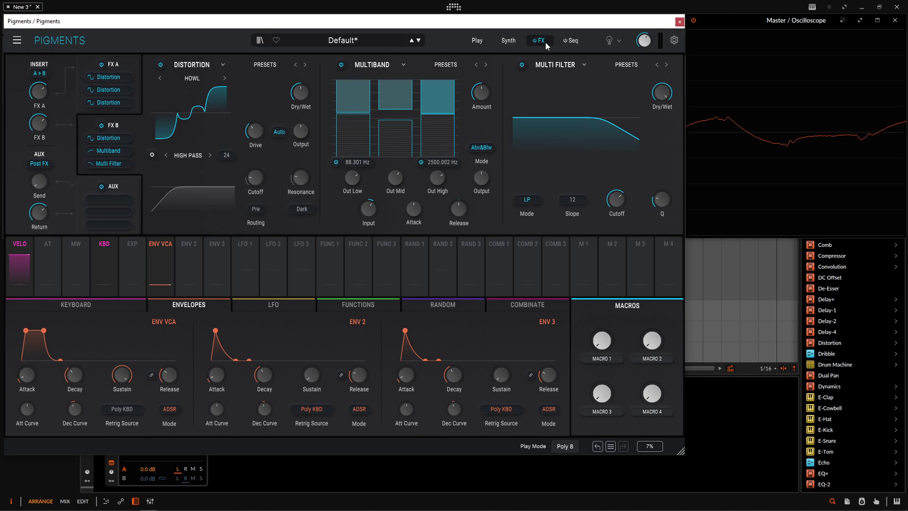
pyautogui.click(140, 189)
pyautogui.click(183, 66)
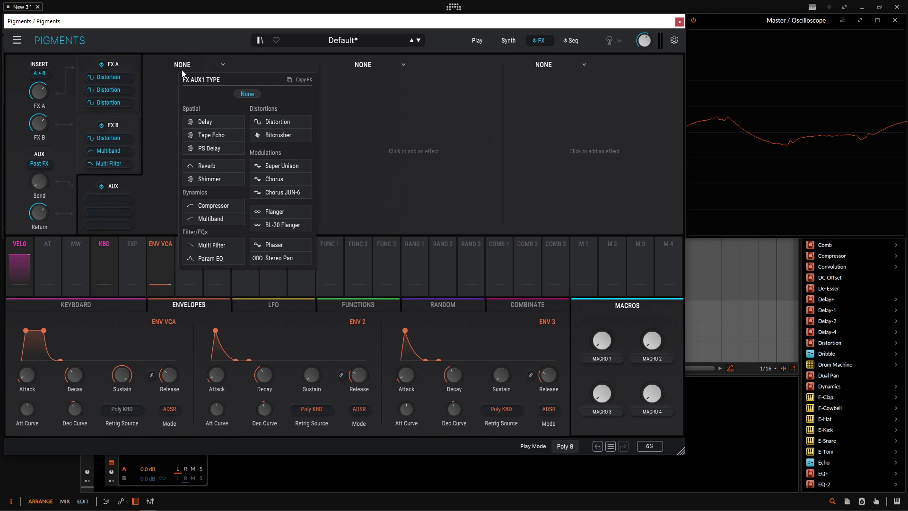
pyautogui.click(217, 167)
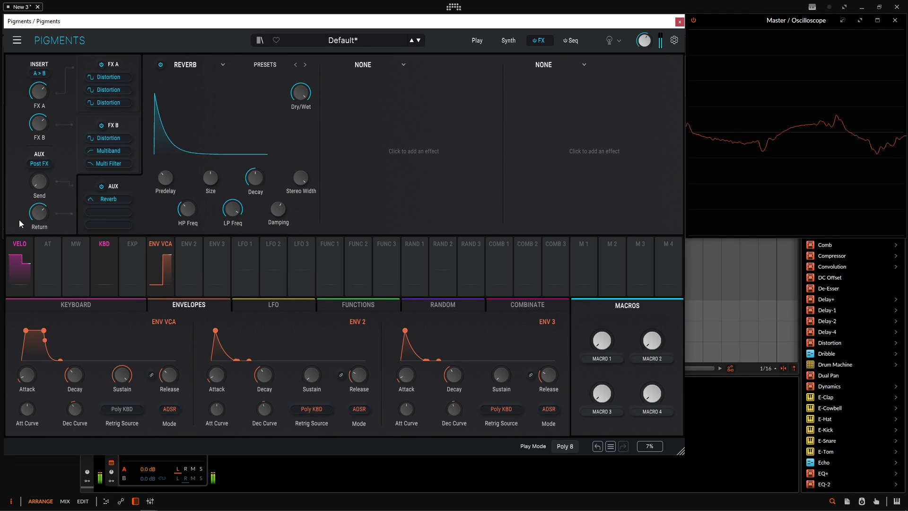
pyautogui.moveTo(39, 182); pyautogui.dragTo(39, 170)
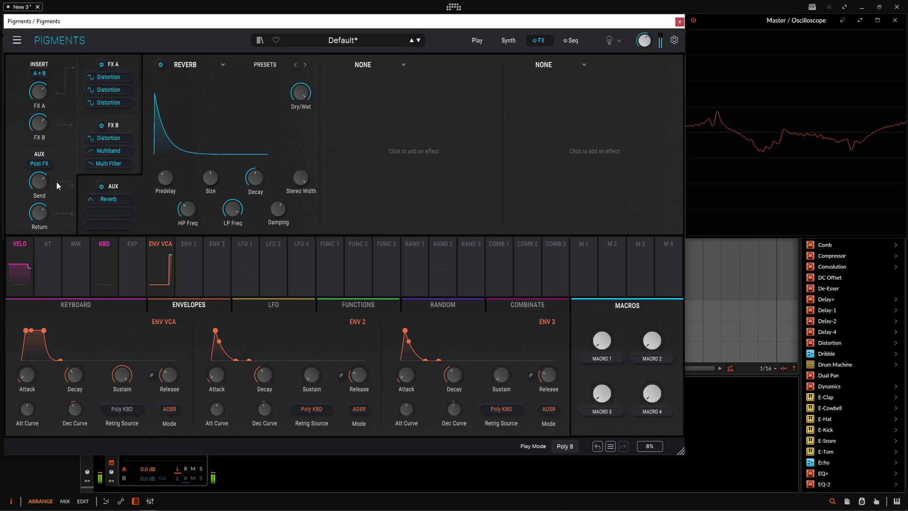
pyautogui.scroll(5, 43, 188)
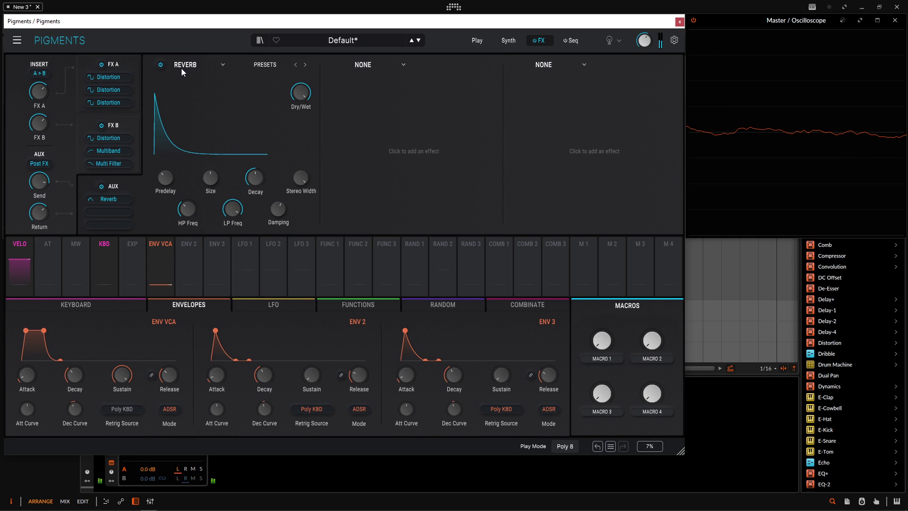
# Step: Bypass the aux Reverb, move it to slot 2, and load a Multi Filter into slot 1
pyautogui.click(160, 66)
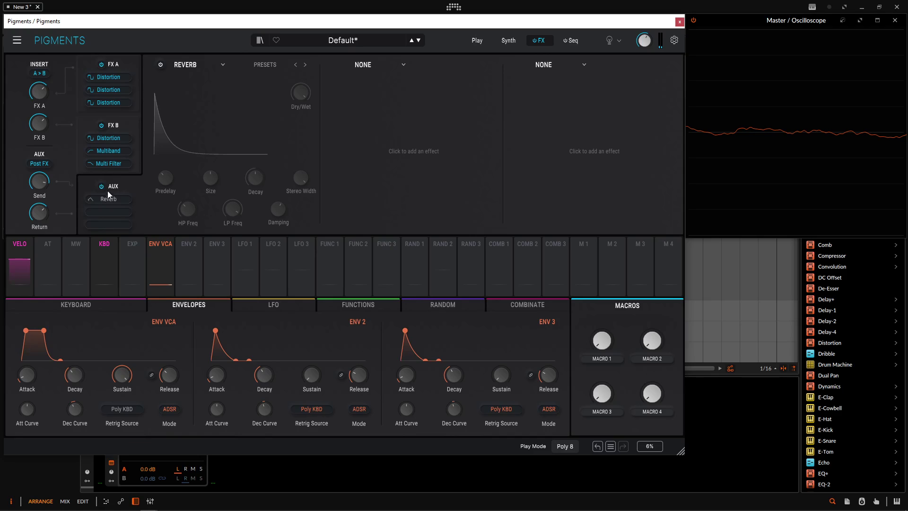
pyautogui.moveTo(107, 199); pyautogui.dragTo(108, 212)
pyautogui.click(182, 65)
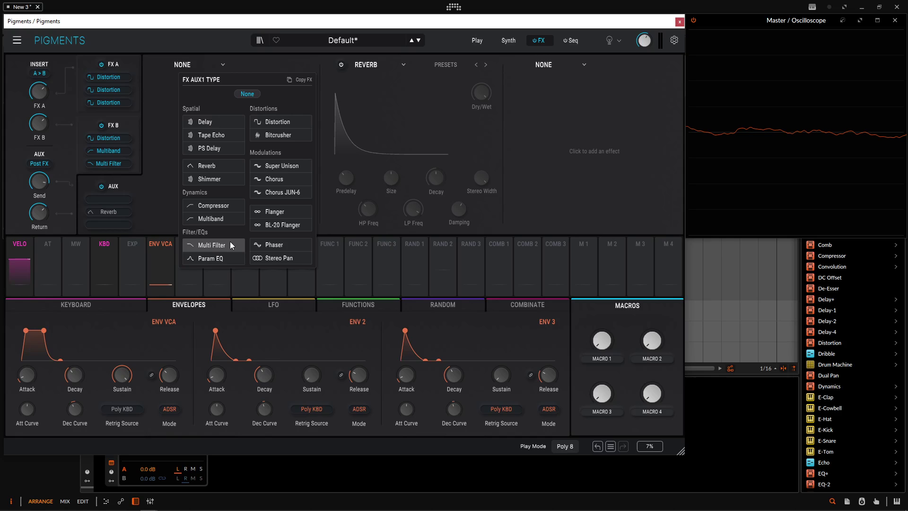
pyautogui.click(215, 246)
# Step: Set the aux Multi Filter to CombFB with Q 10.8 and Comb Freq 35.7
pyautogui.click(164, 200)
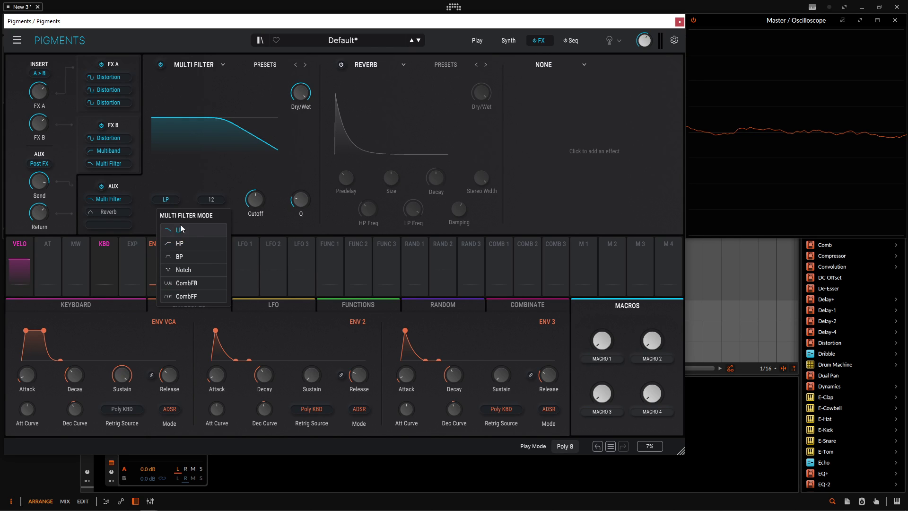
pyautogui.click(199, 286)
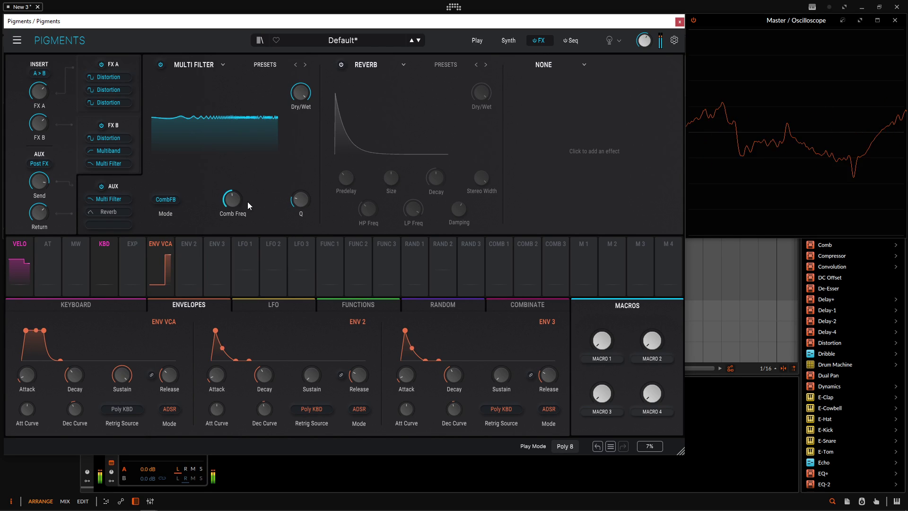
pyautogui.moveTo(230, 202)
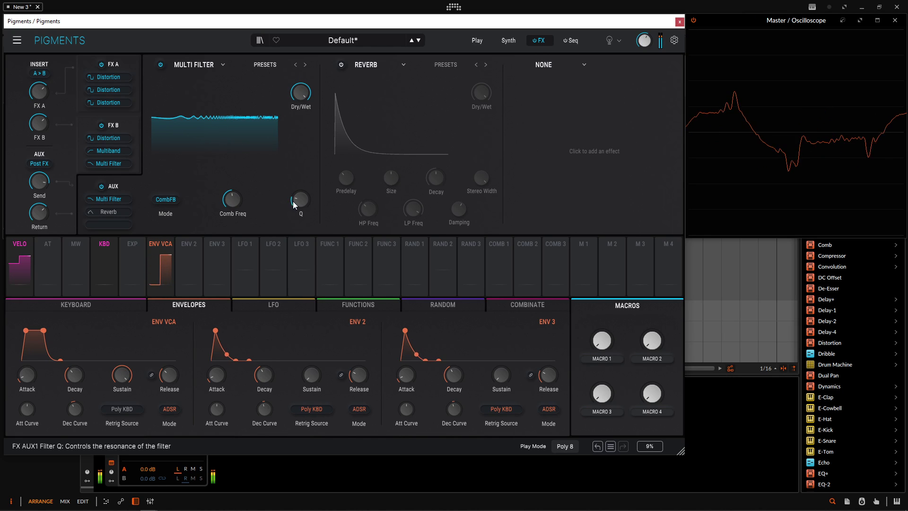
pyautogui.moveTo(300, 201); pyautogui.dragTo(300, 172)
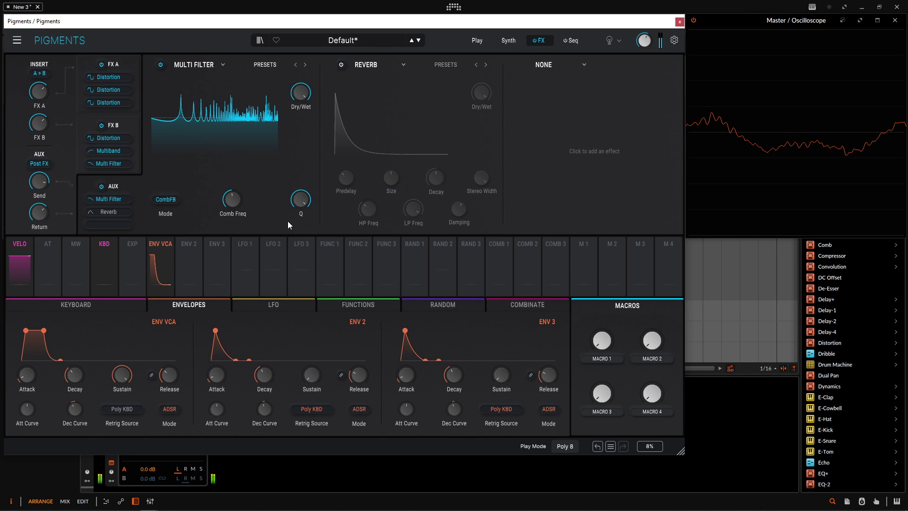
pyautogui.moveTo(297, 203); pyautogui.dragTo(297, 214)
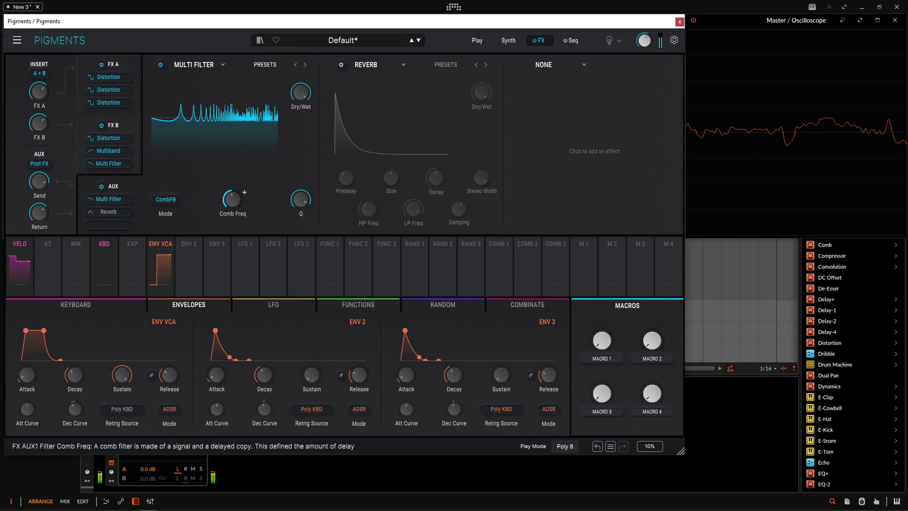
pyautogui.moveTo(242, 199)
pyautogui.mouseDown()
pyautogui.moveTo(241, 217)
pyautogui.moveTo(242, 197)
pyautogui.mouseUp()
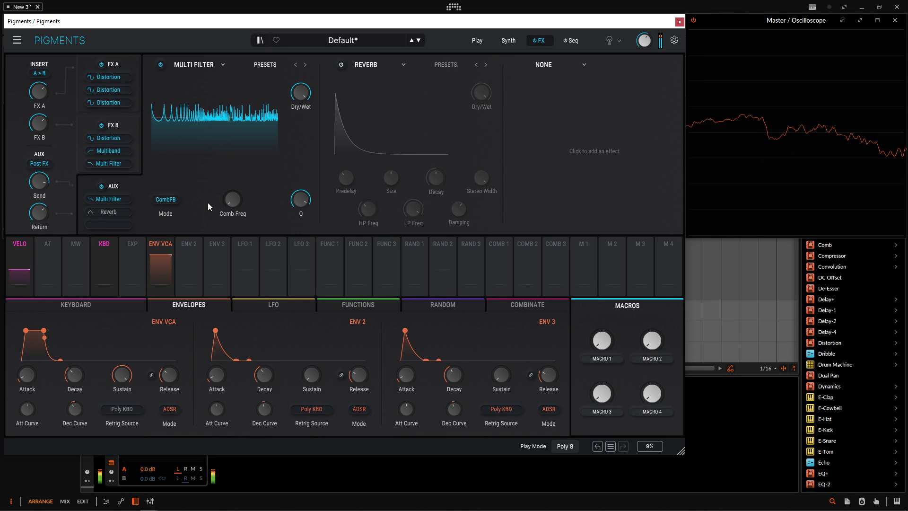
# Step: Switch the filter mode to CombFF and raise Comb Freq from 20.0 to 286
pyautogui.click(167, 200)
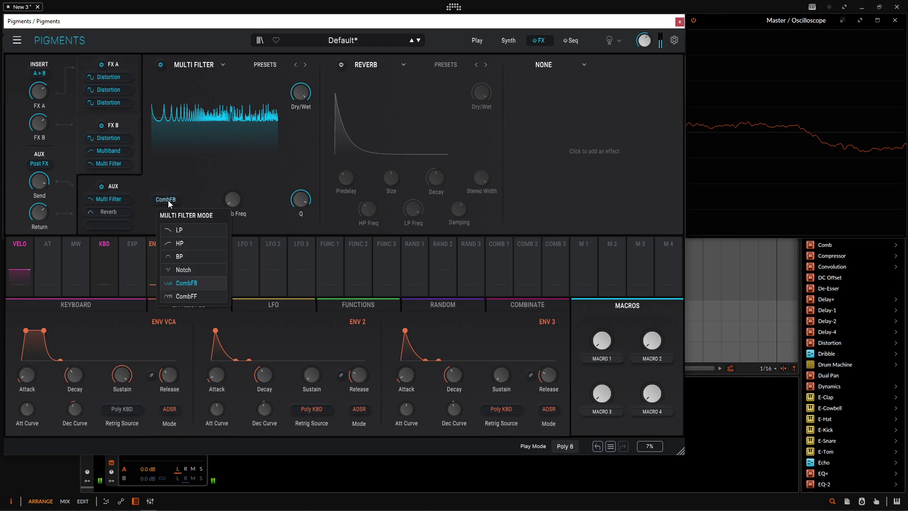
pyautogui.click(184, 296)
pyautogui.moveTo(232, 203)
pyautogui.moveTo(231, 203)
pyautogui.mouseDown()
pyautogui.moveTo(232, 181)
pyautogui.moveTo(231, 195)
pyautogui.mouseUp()
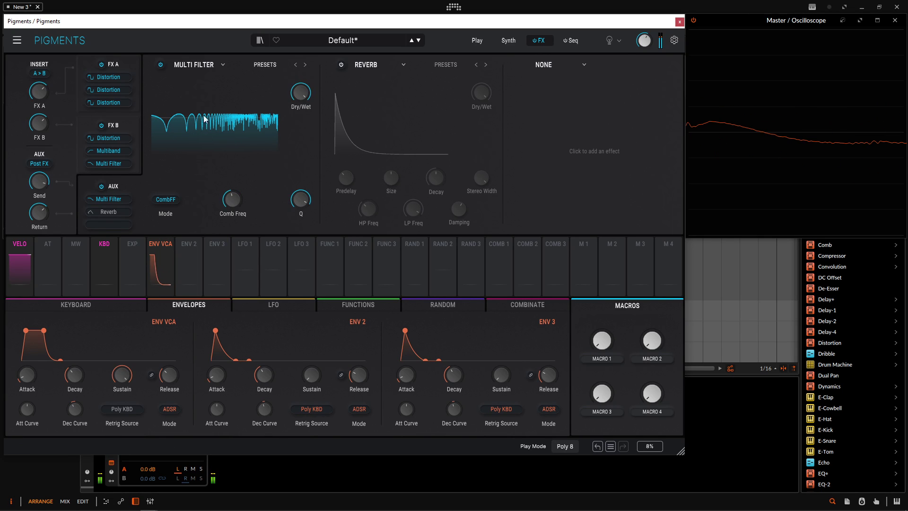
pyautogui.click(211, 64)
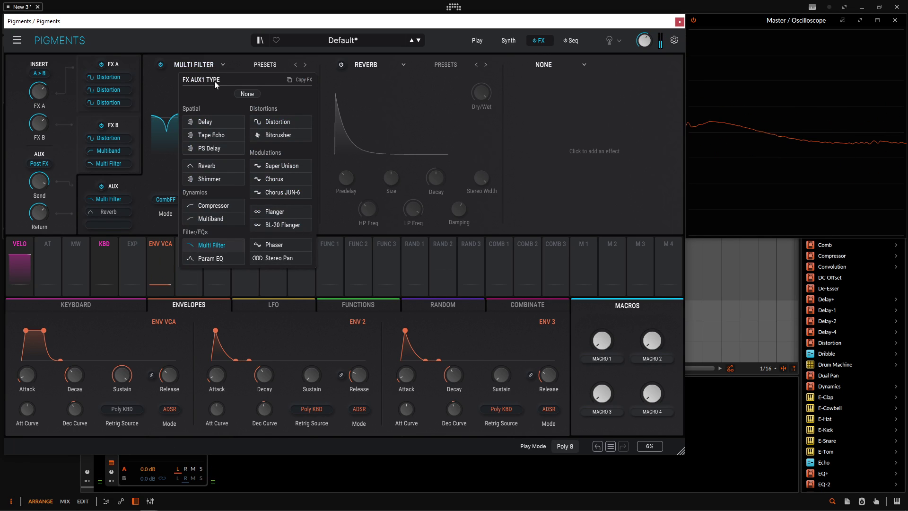
# Step: Clear the aux Multi Filter, move the Reverb back to aux slot 1, and return to Synth
pyautogui.click(247, 93)
pyautogui.moveTo(110, 211); pyautogui.dragTo(109, 198)
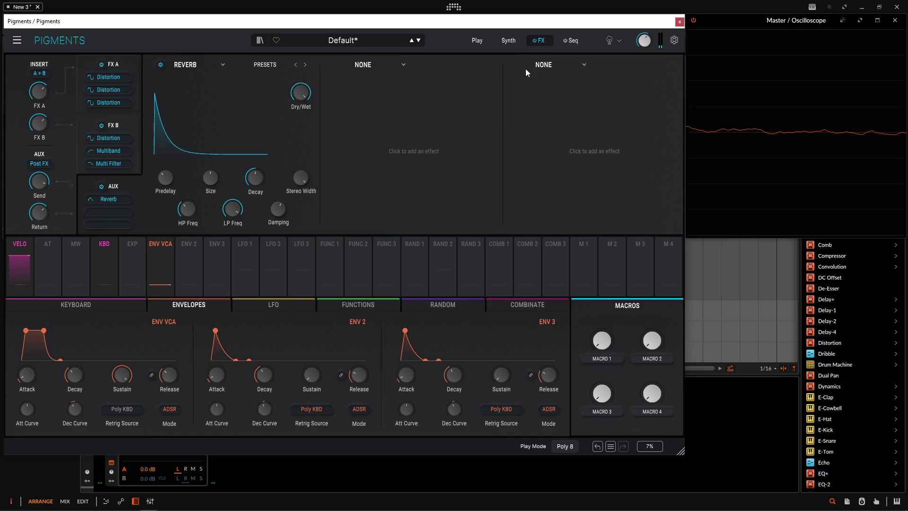
pyautogui.click(509, 41)
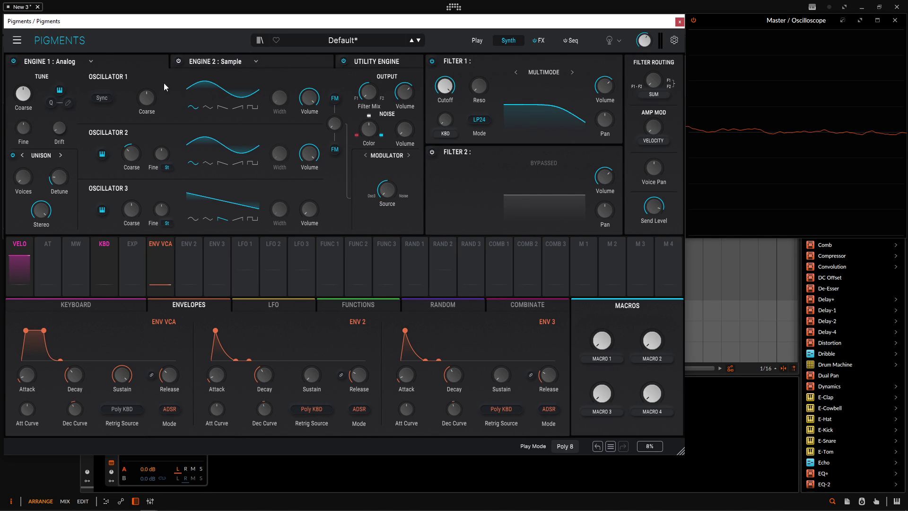
# Step: Cycle Oscillators 1 and 2 through triangle, saw and square, then return both to sine
pyautogui.click(210, 108)
pyautogui.click(210, 162)
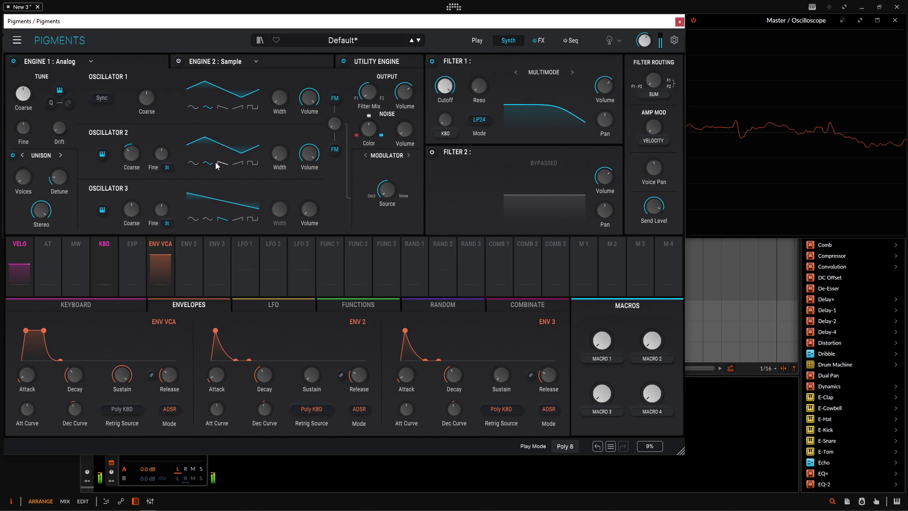
pyautogui.click(223, 108)
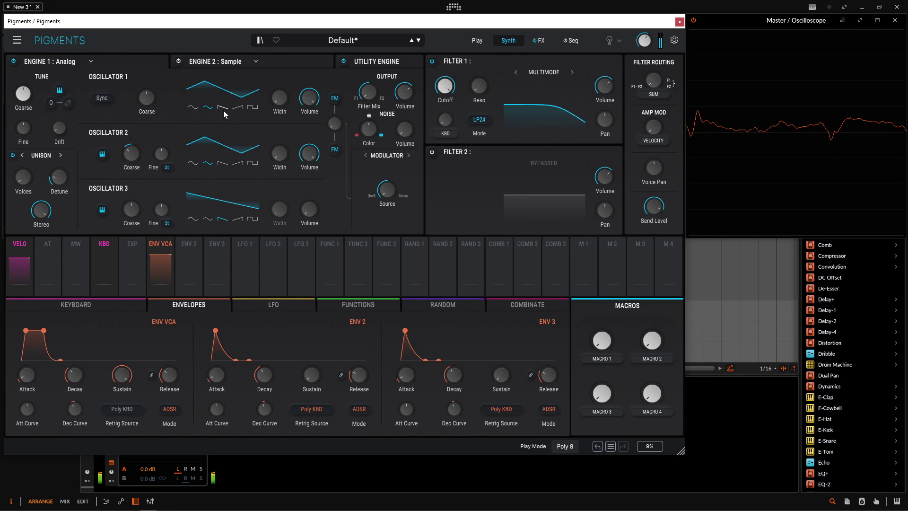
pyautogui.click(222, 163)
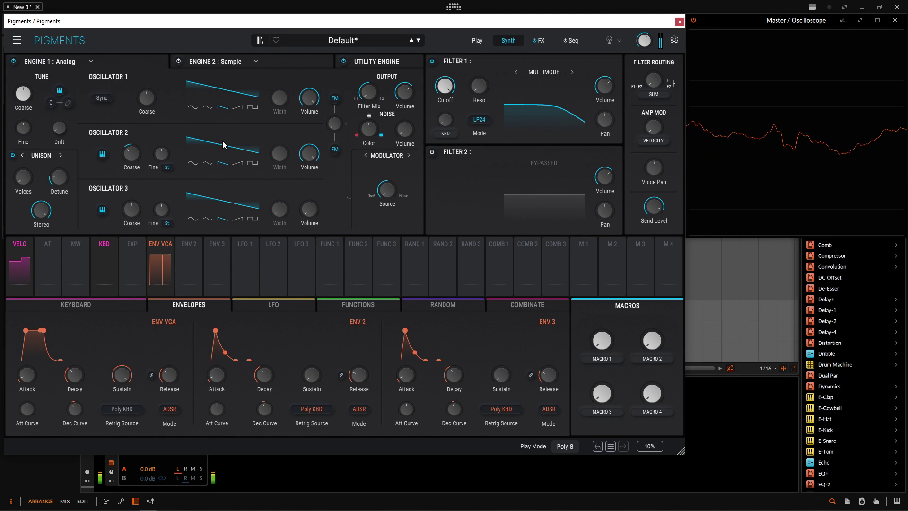
pyautogui.click(251, 108)
pyautogui.click(251, 163)
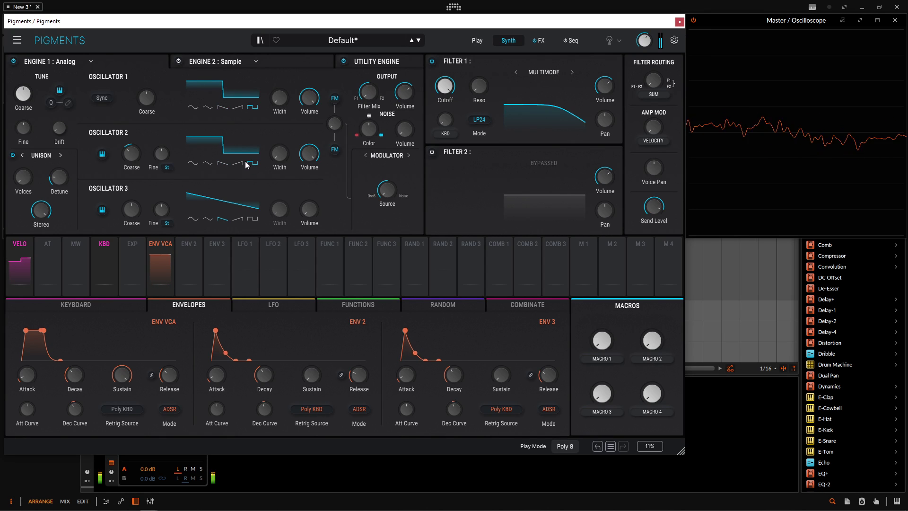
pyautogui.click(193, 108)
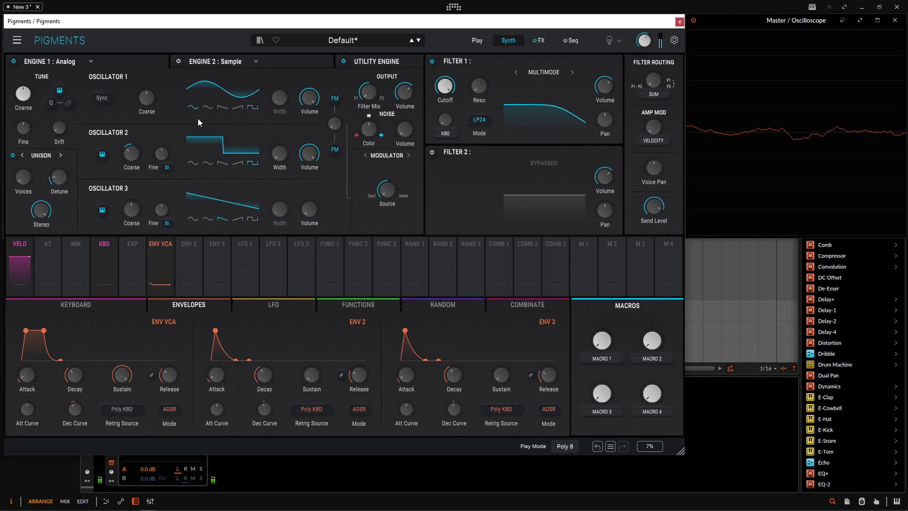
pyautogui.click(193, 163)
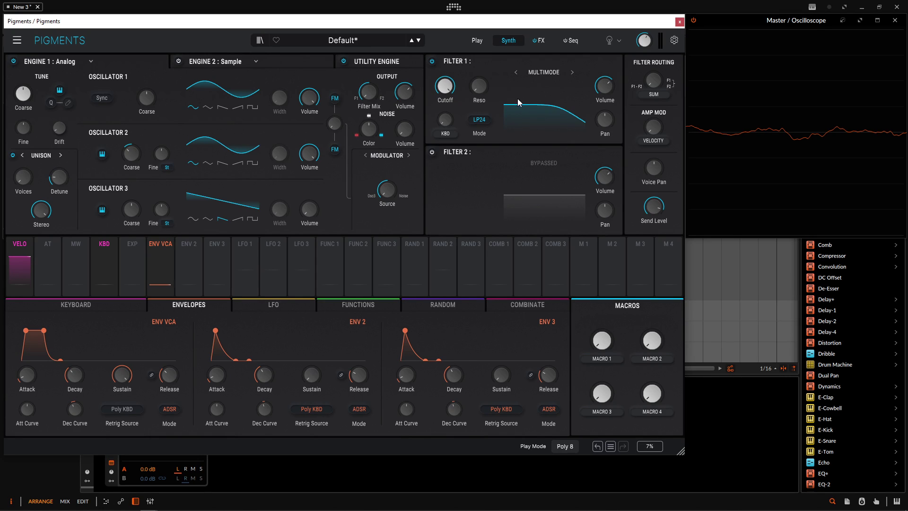
# Step: Switch from FX to Synth and back to the FX page showing the aux Reverb
pyautogui.click(543, 38)
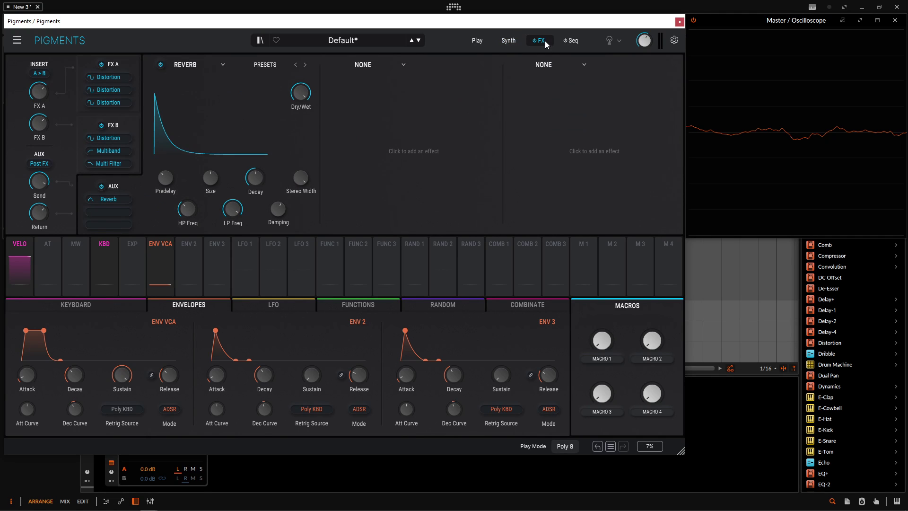
pyautogui.click(508, 41)
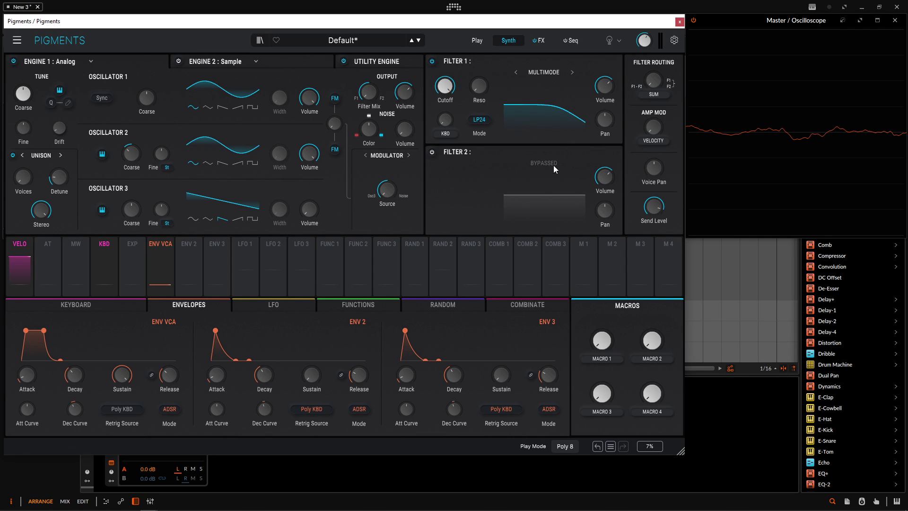
pyautogui.click(540, 41)
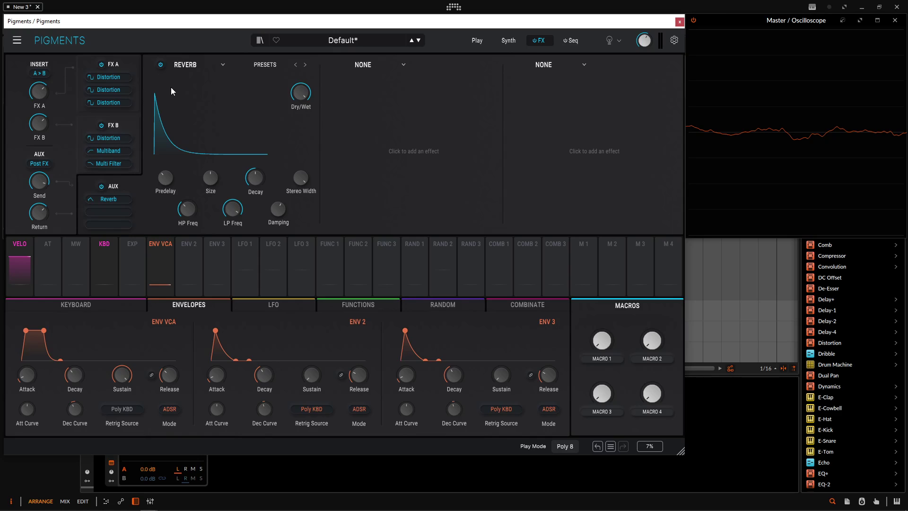